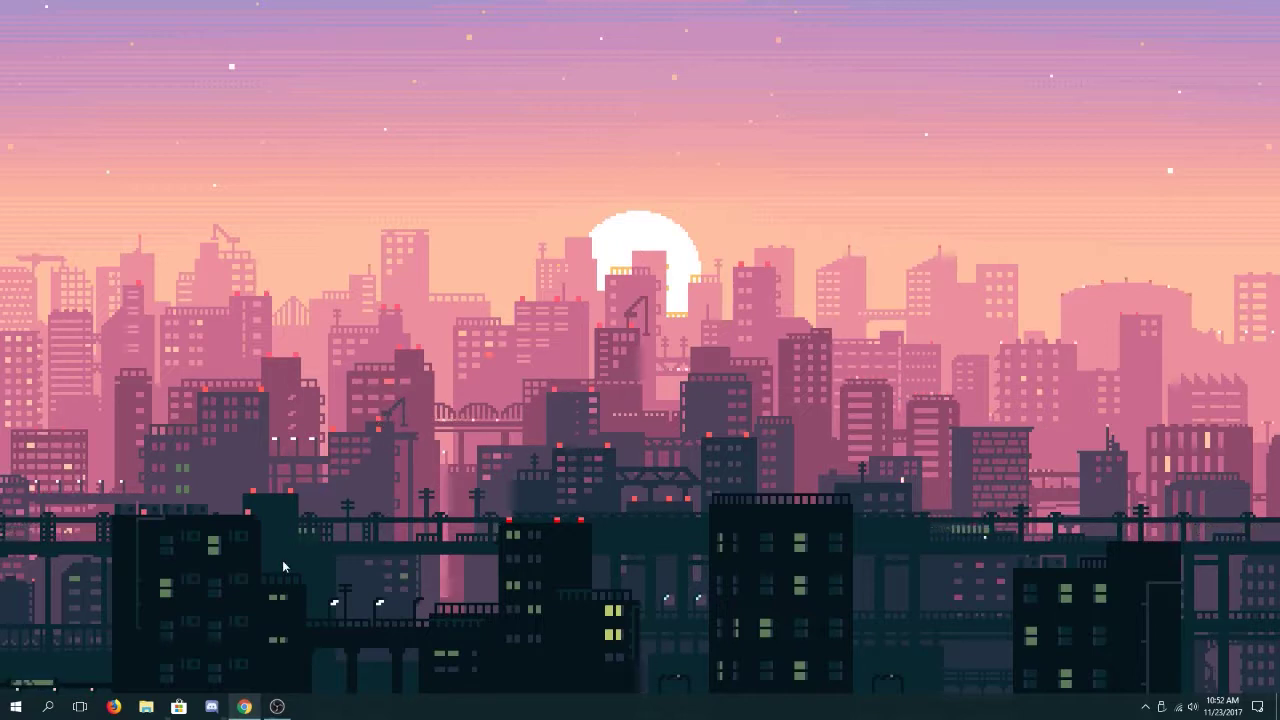
View the Downloads page of the mgba.io website in the browser, and minimise the browser
click(245, 697)
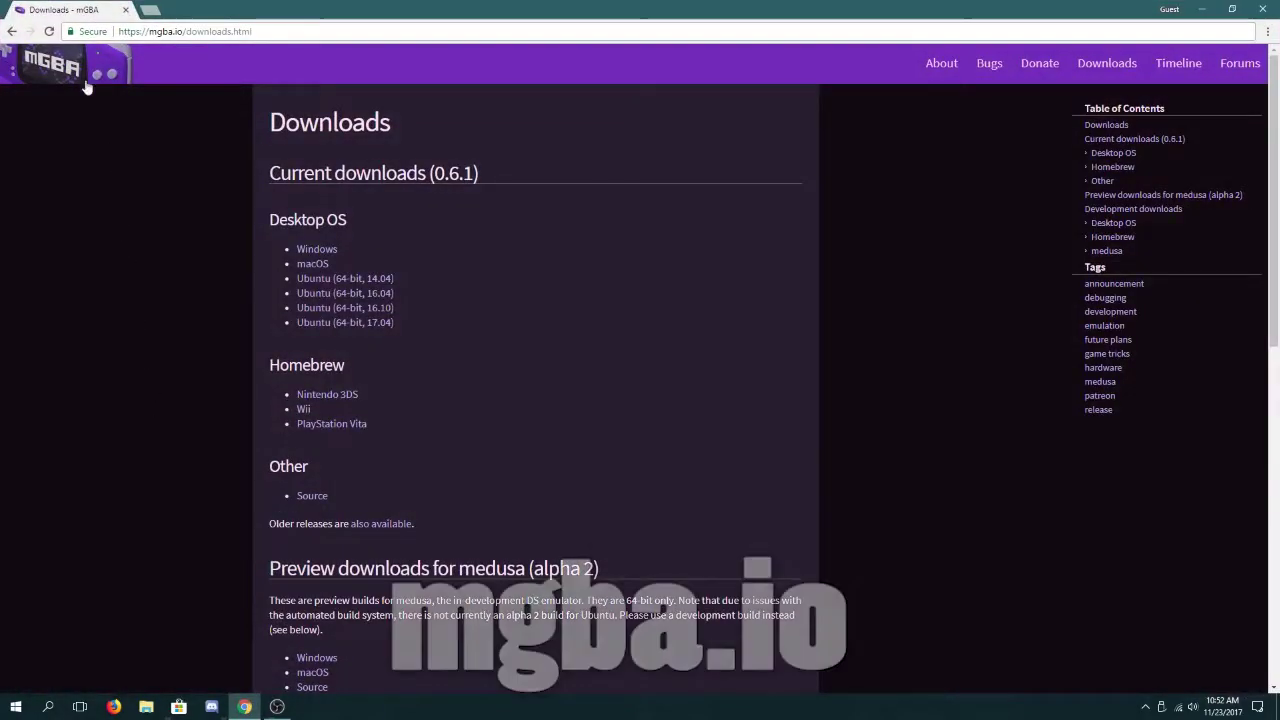
click(90, 75)
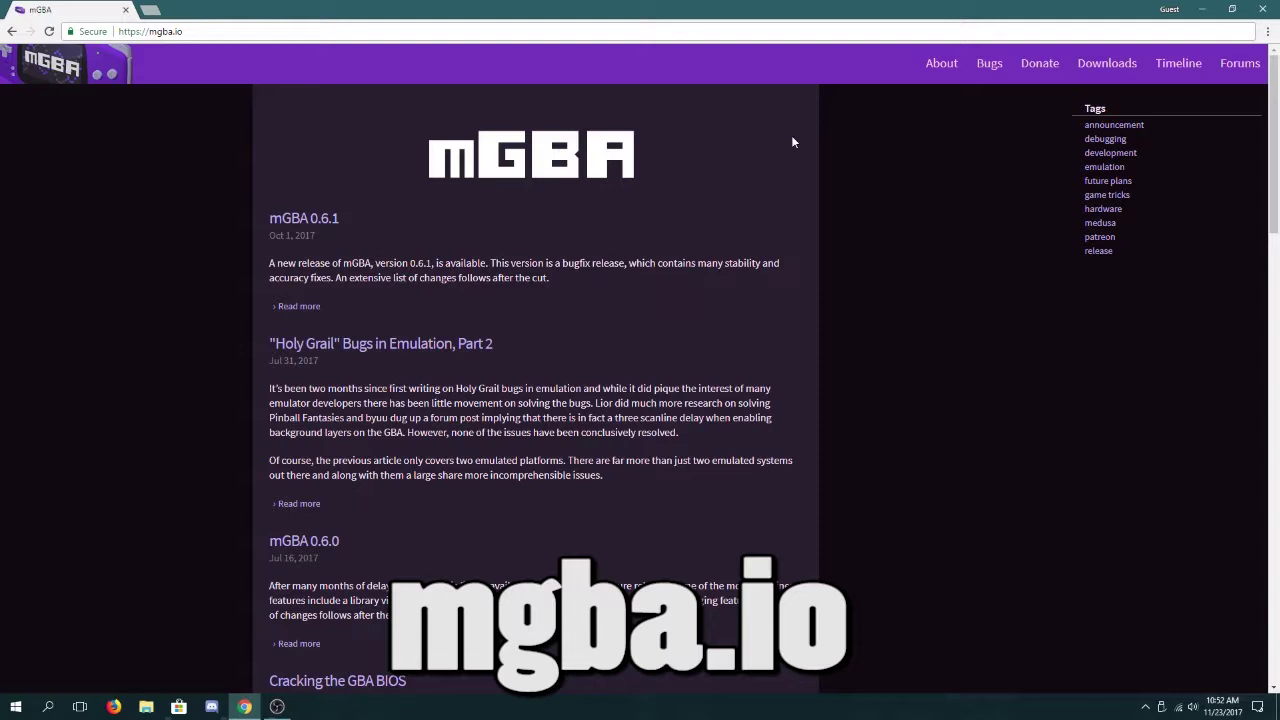
click(1110, 66)
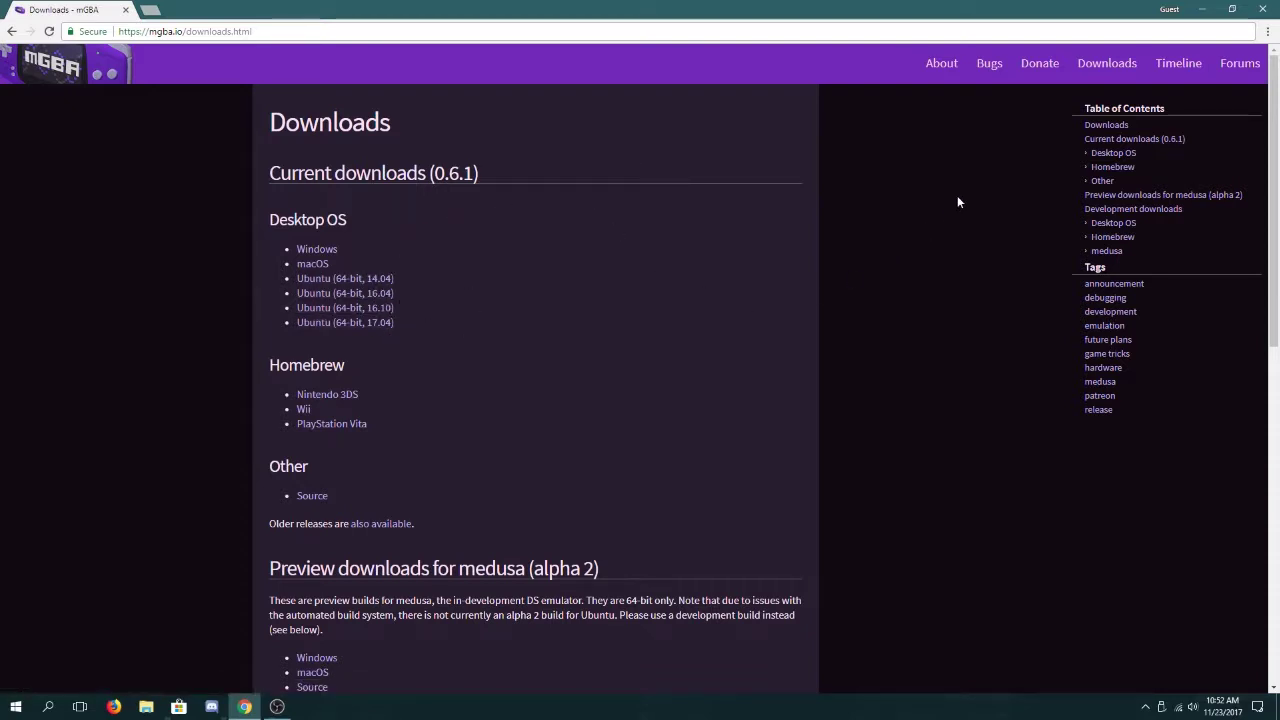
click(1202, 9)
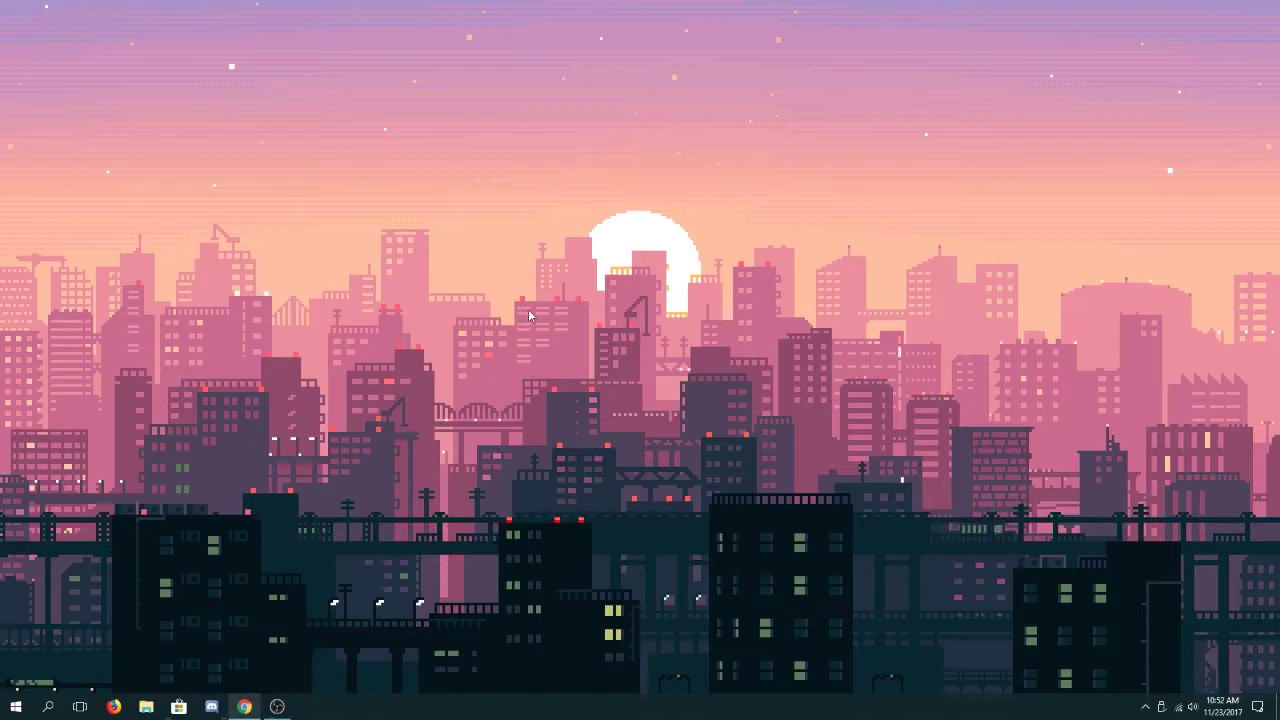
Show the desktop icons, open the mGBA-0.6.1-2017-10-01-win32 folder and launch the mGBA application from it
double_click(341, 276)
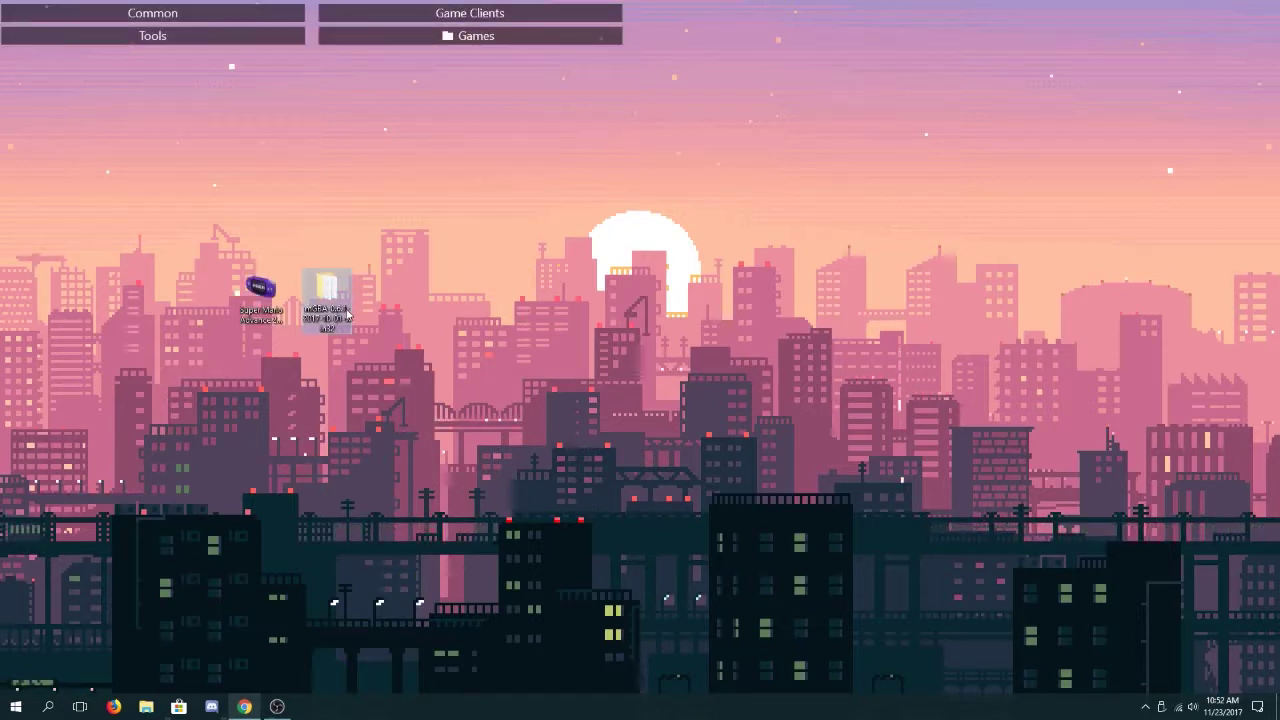
click(314, 310)
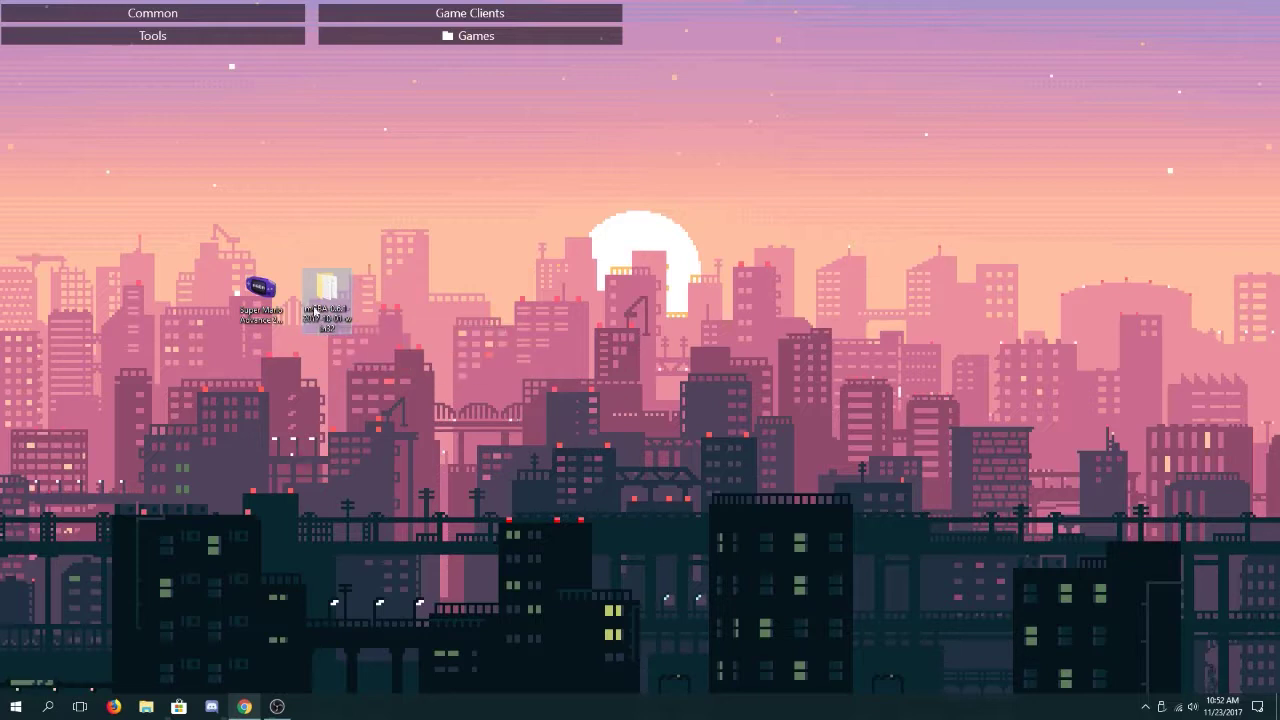
double_click(332, 286)
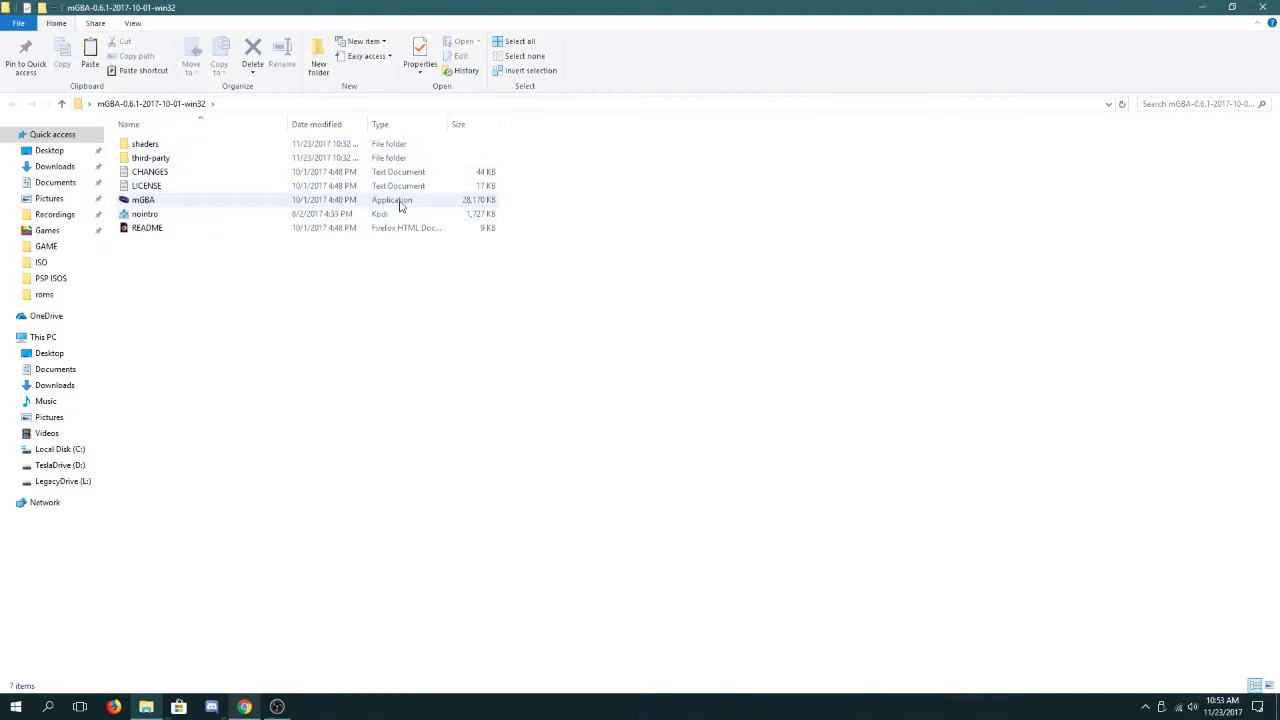
double_click(232, 201)
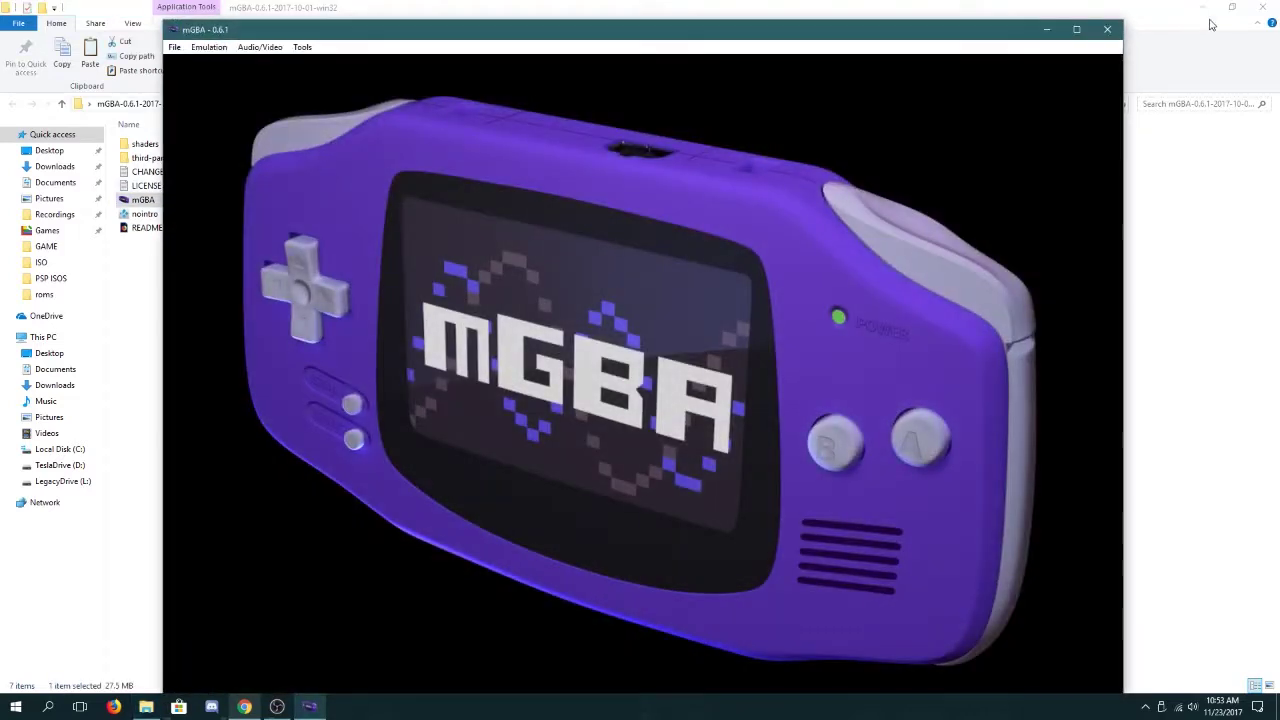
click(1208, 20)
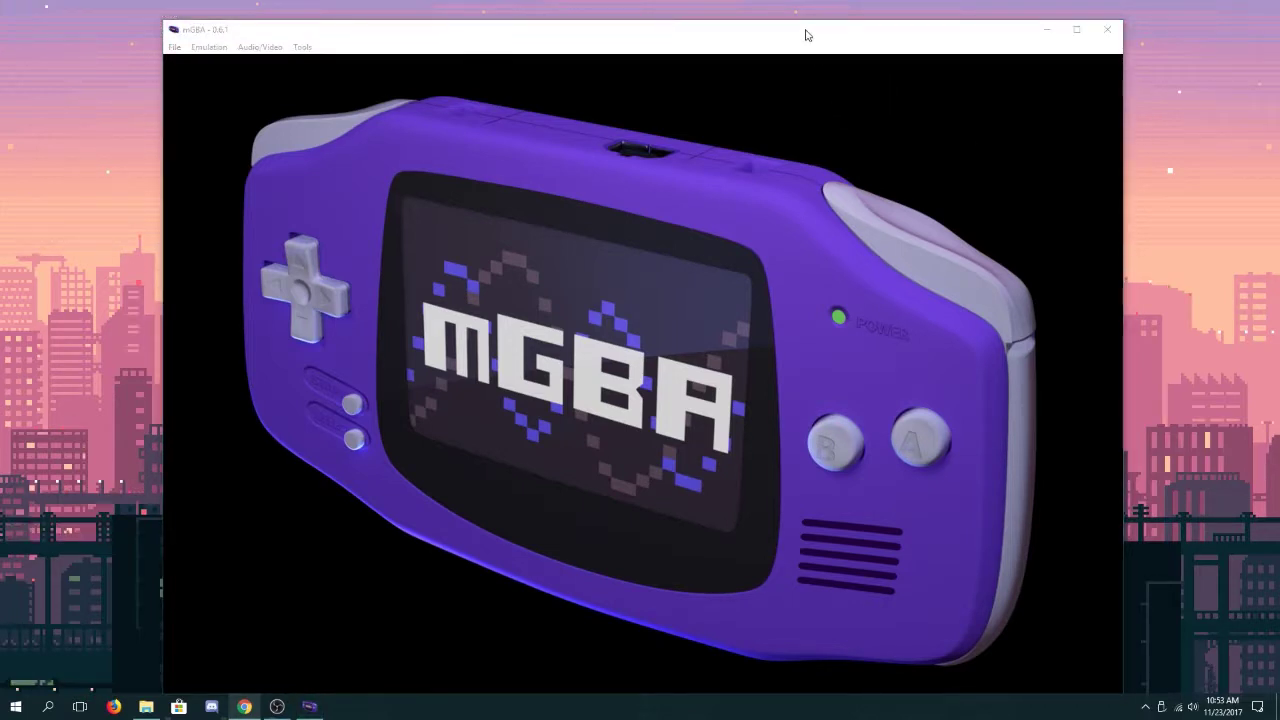
drag(806, 35, 803, 27)
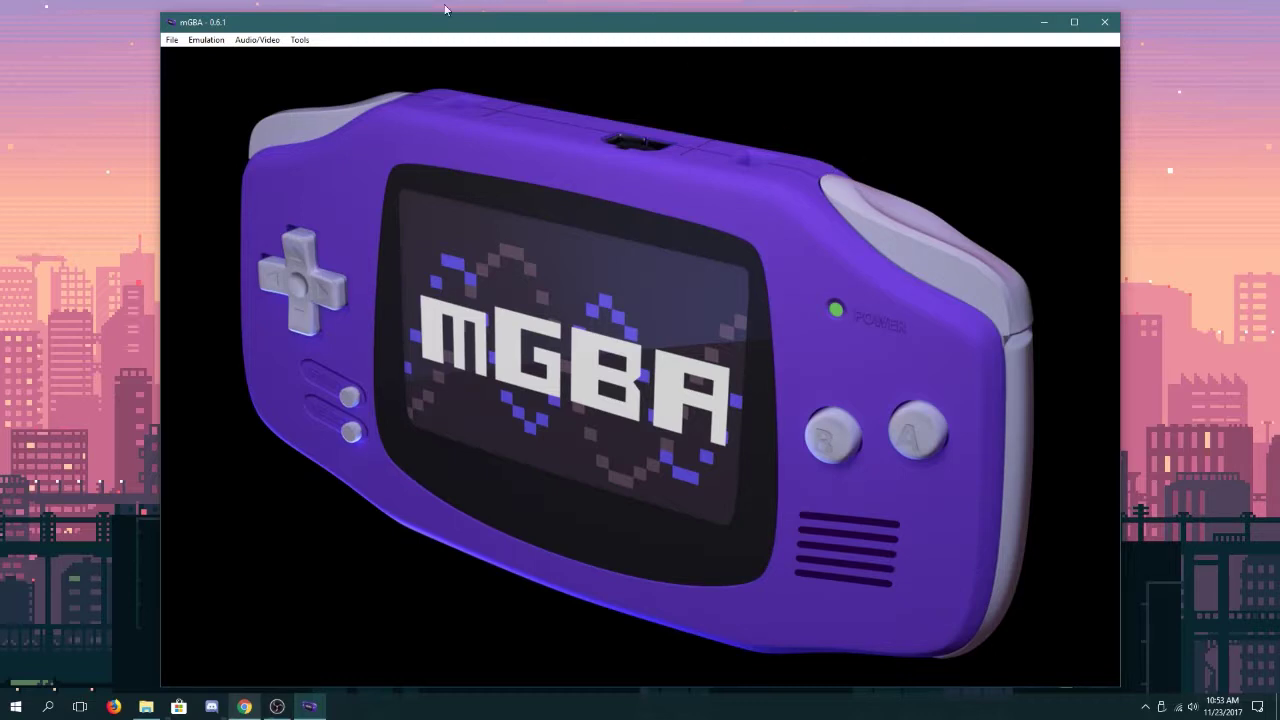
Go through the Wireless Controller button mapping in the emulator's controller settings and apply the settings
click(293, 40)
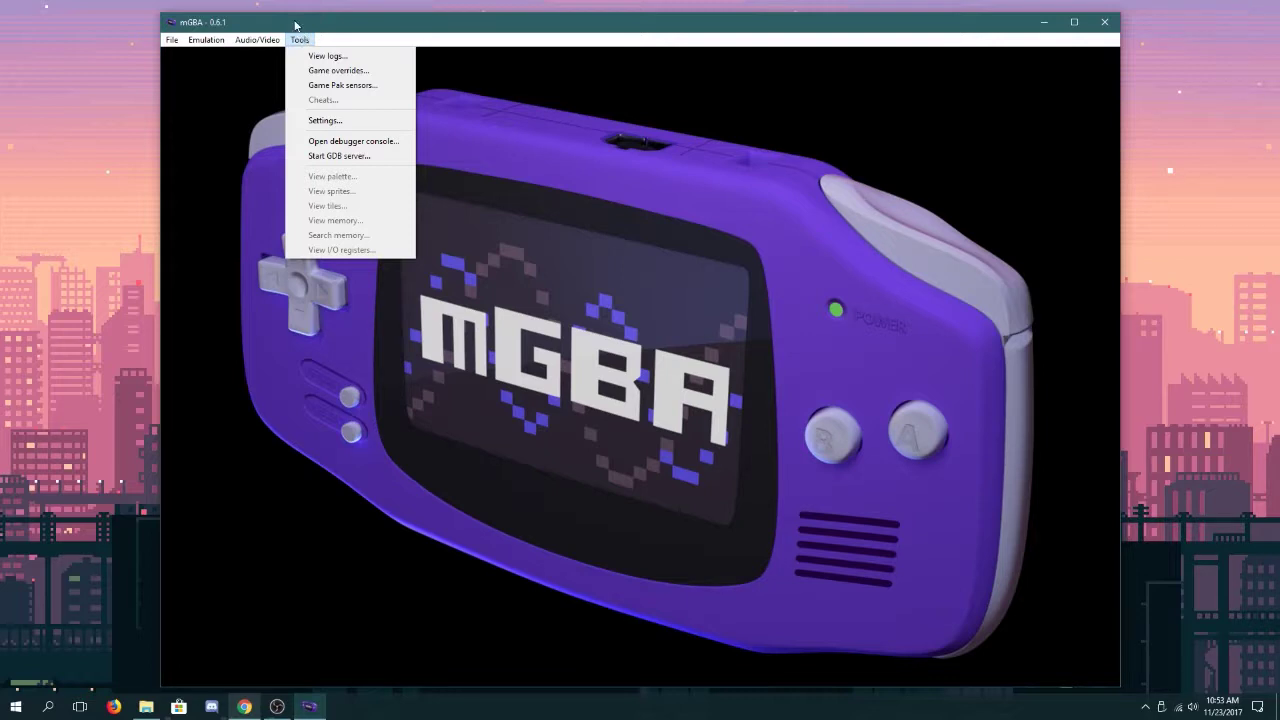
click(338, 119)
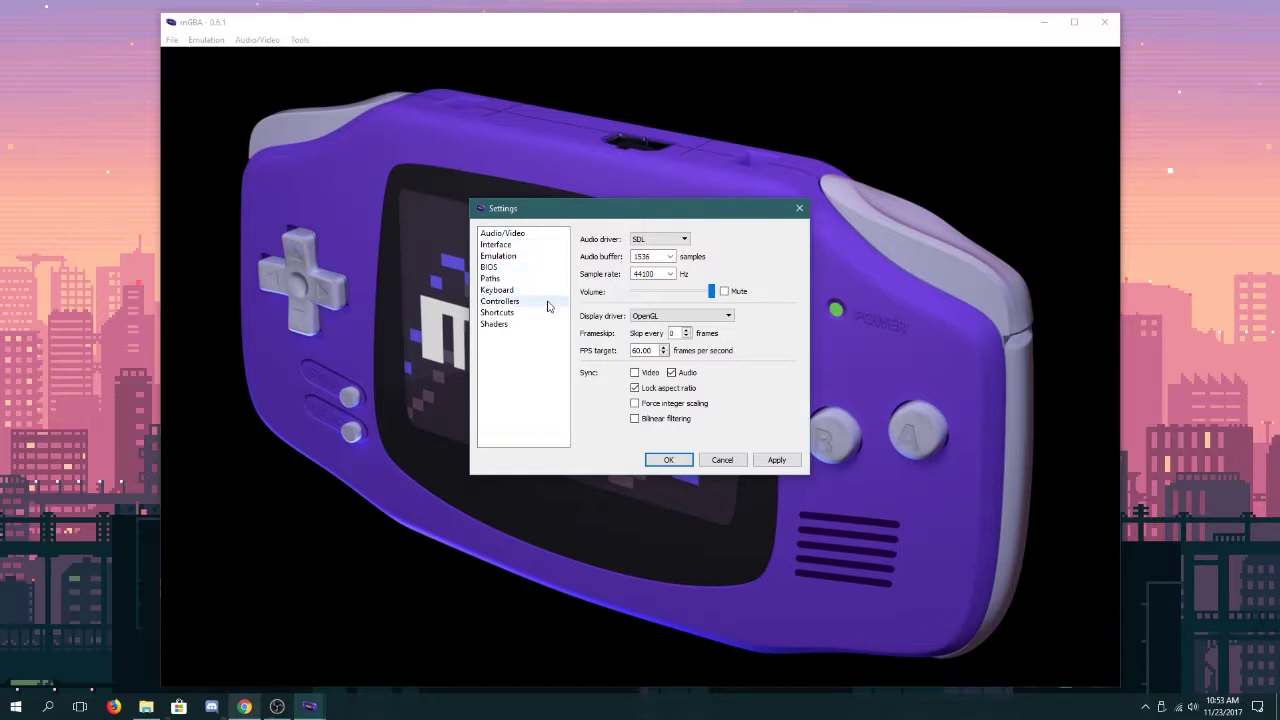
click(549, 302)
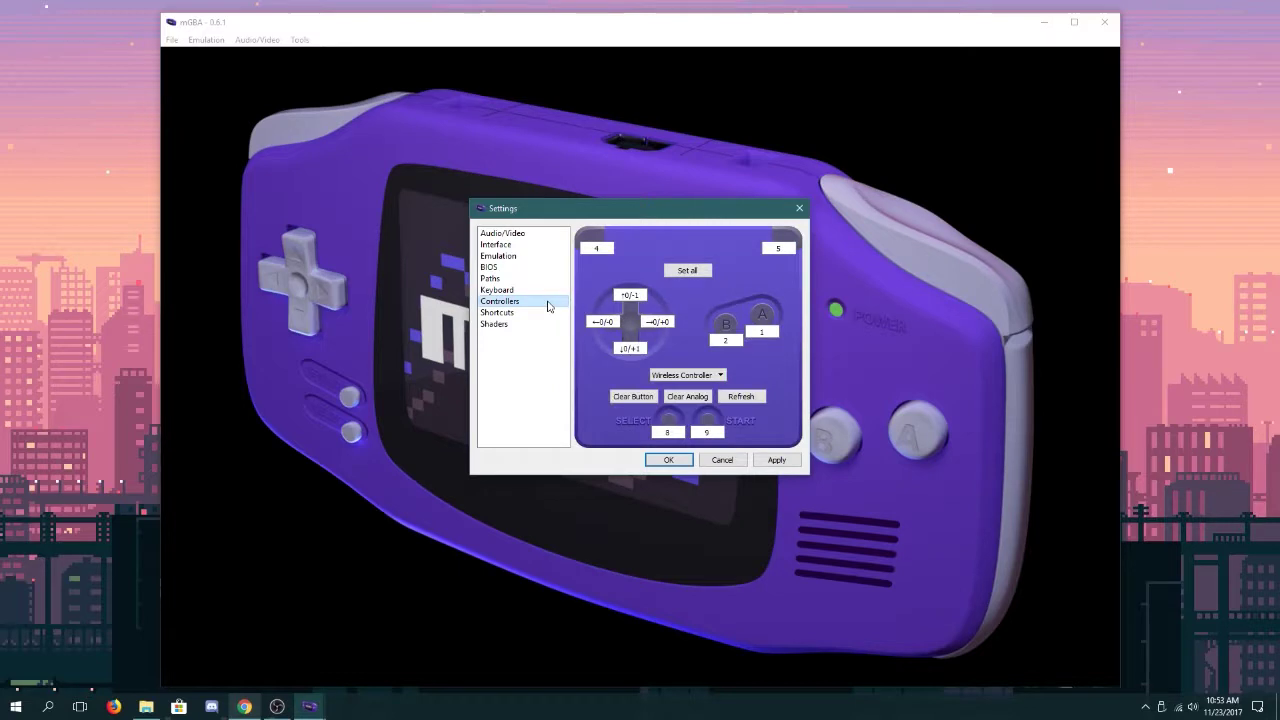
click(605, 248)
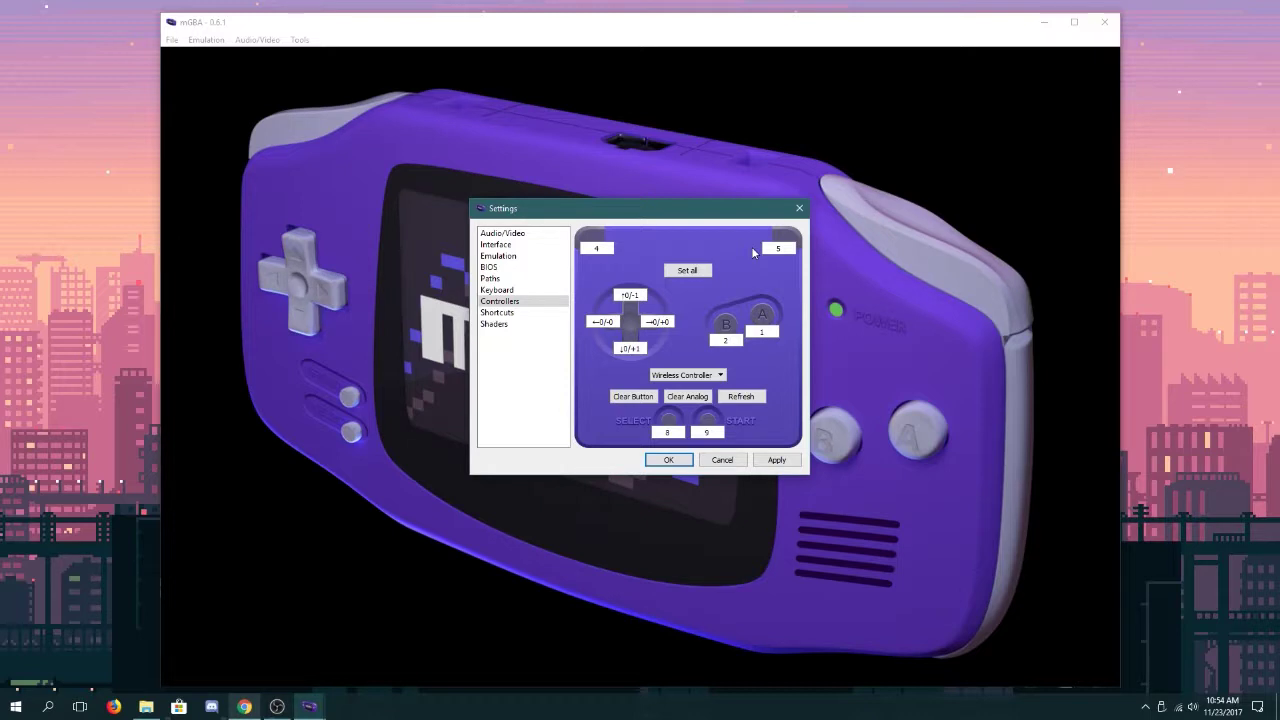
click(630, 295)
click(655, 320)
click(778, 464)
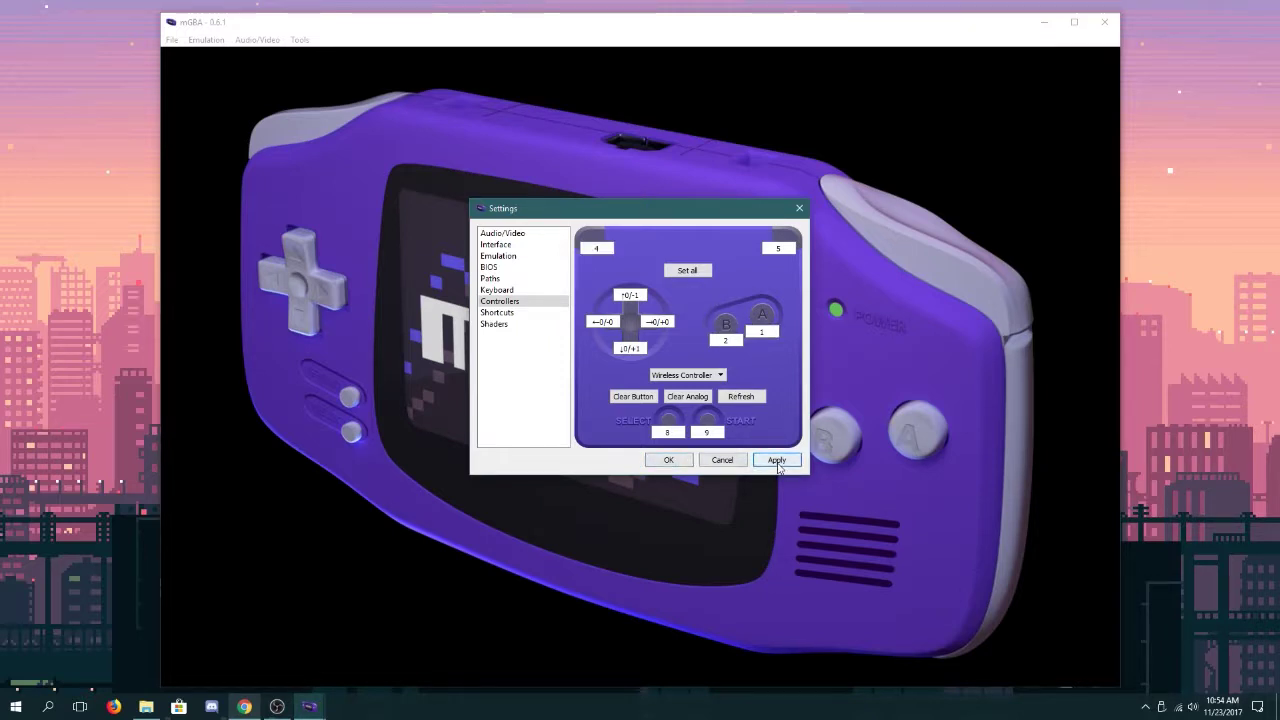
click(668, 459)
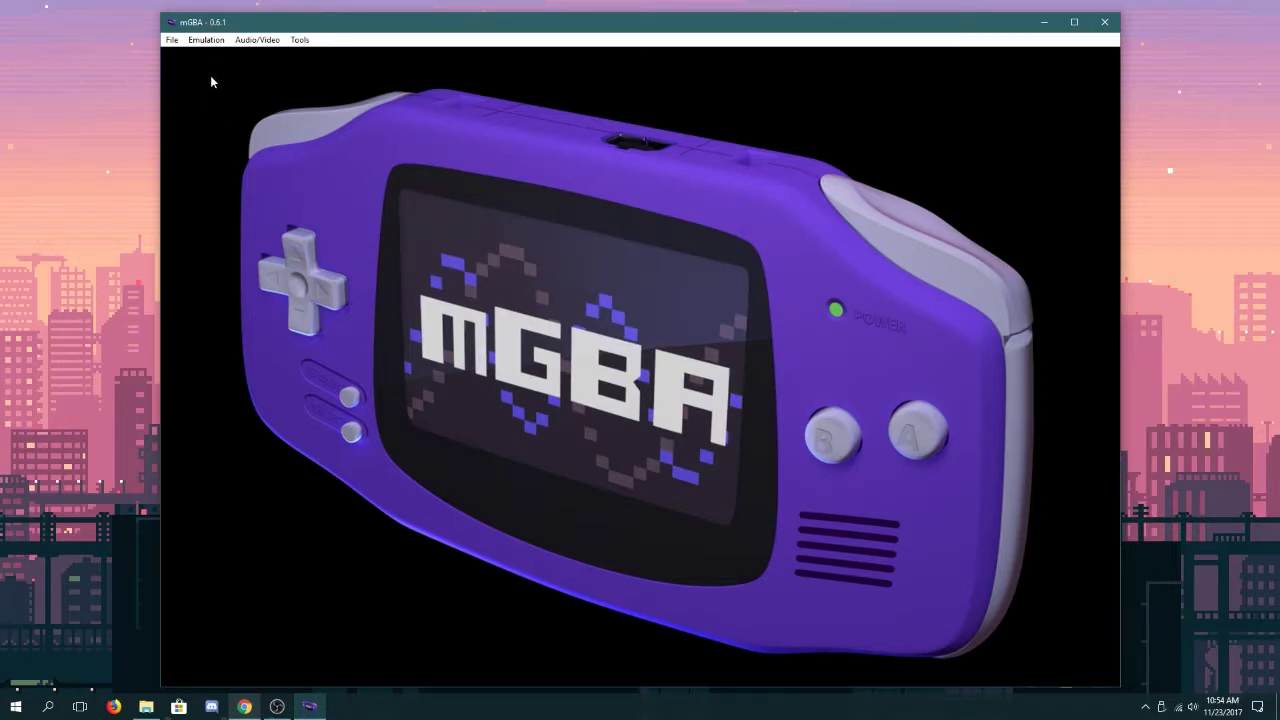
Load the ROM "Super Mario Advance 2 - Super Mario World" from the Desktop folder
click(172, 41)
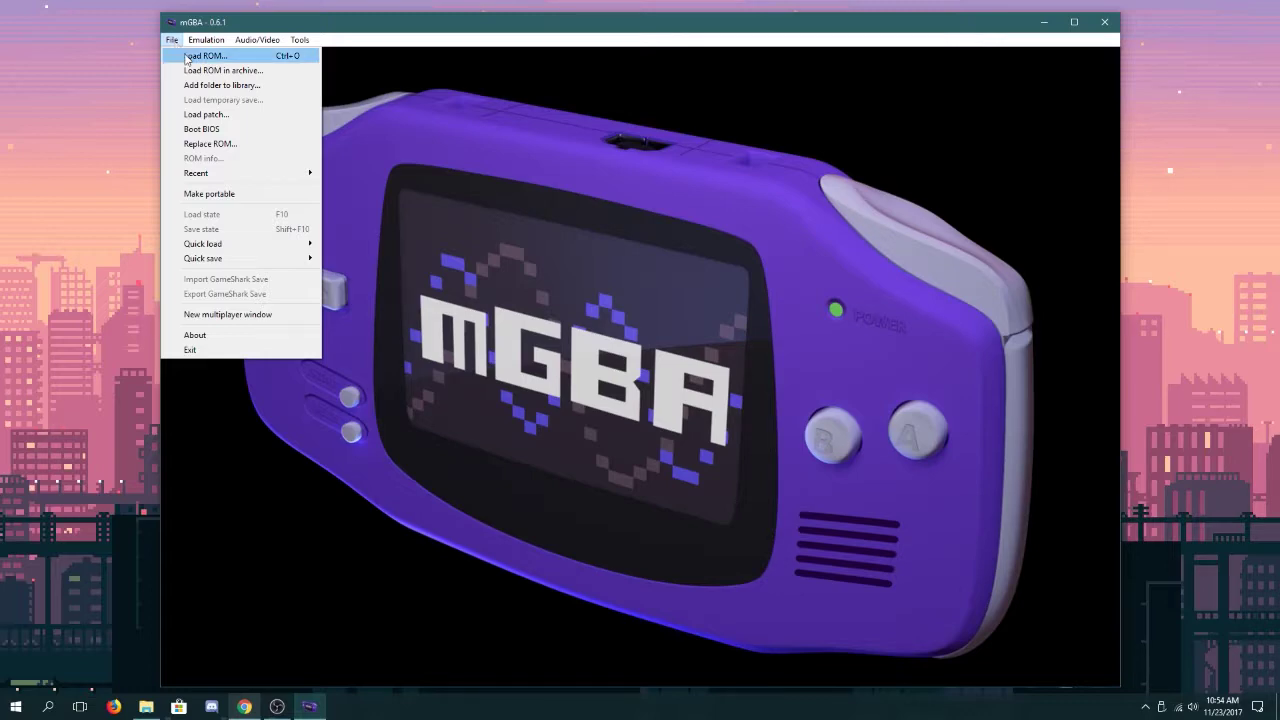
click(186, 57)
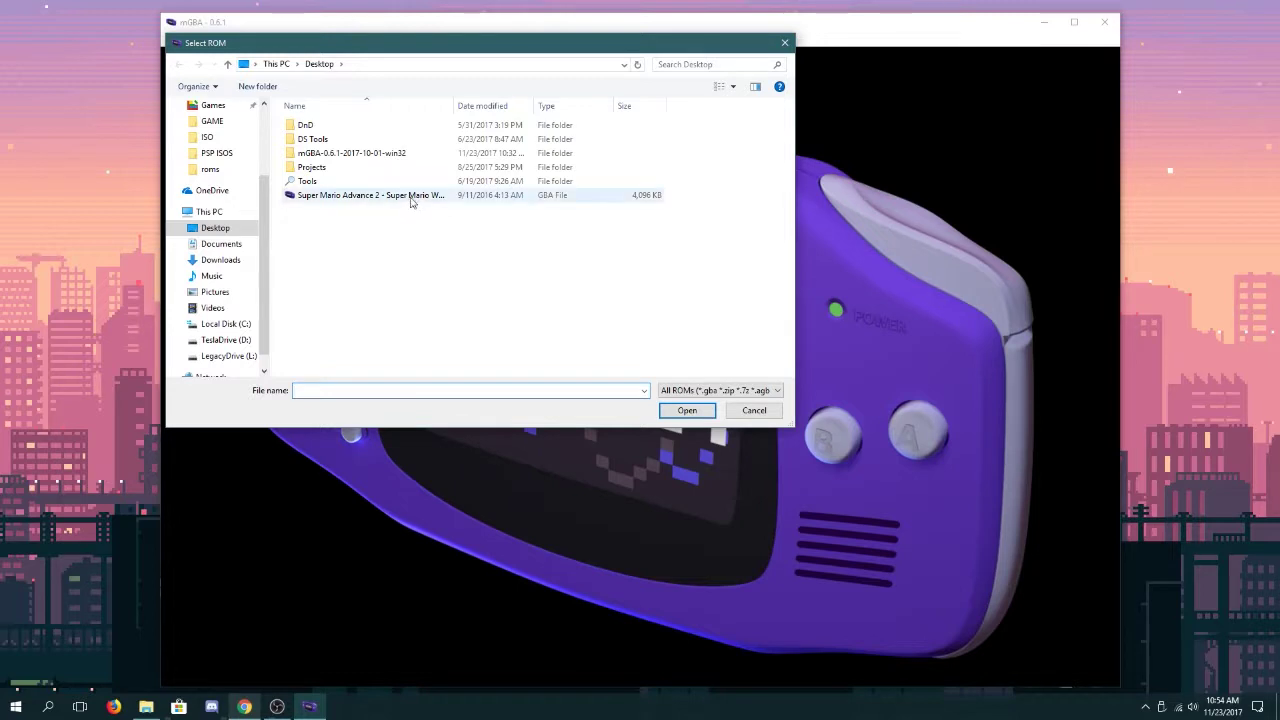
click(411, 196)
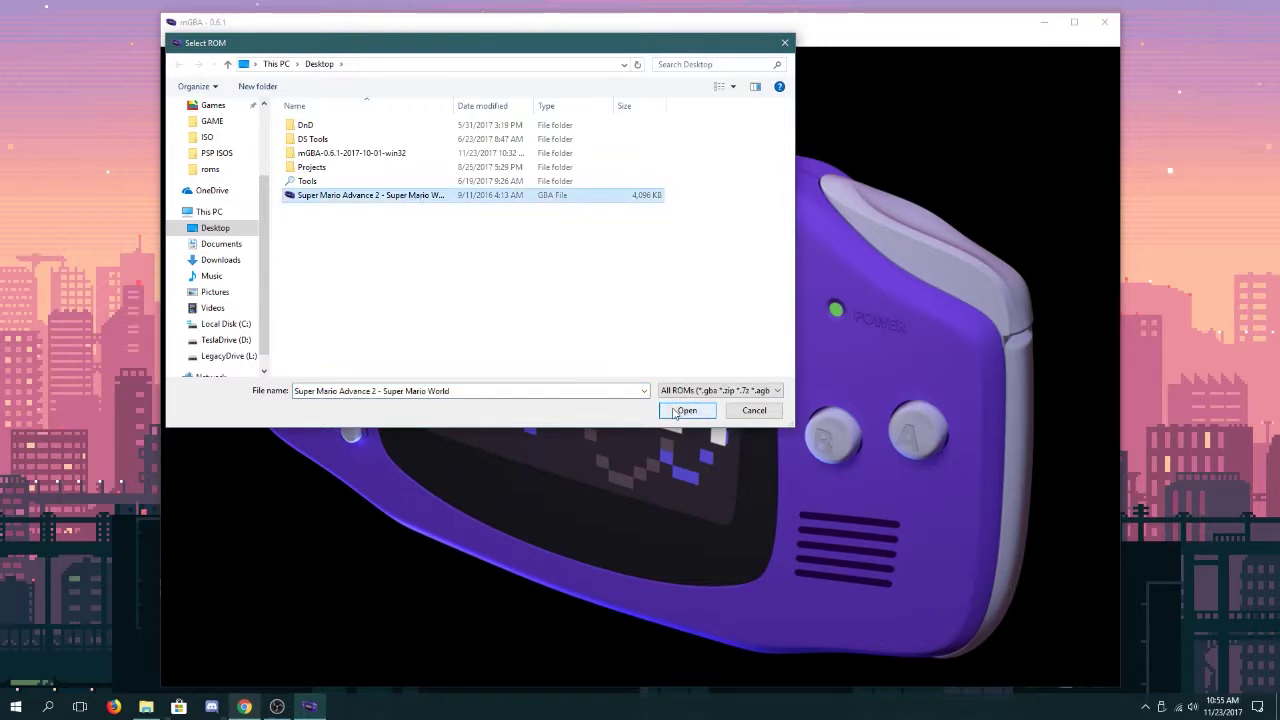
click(685, 410)
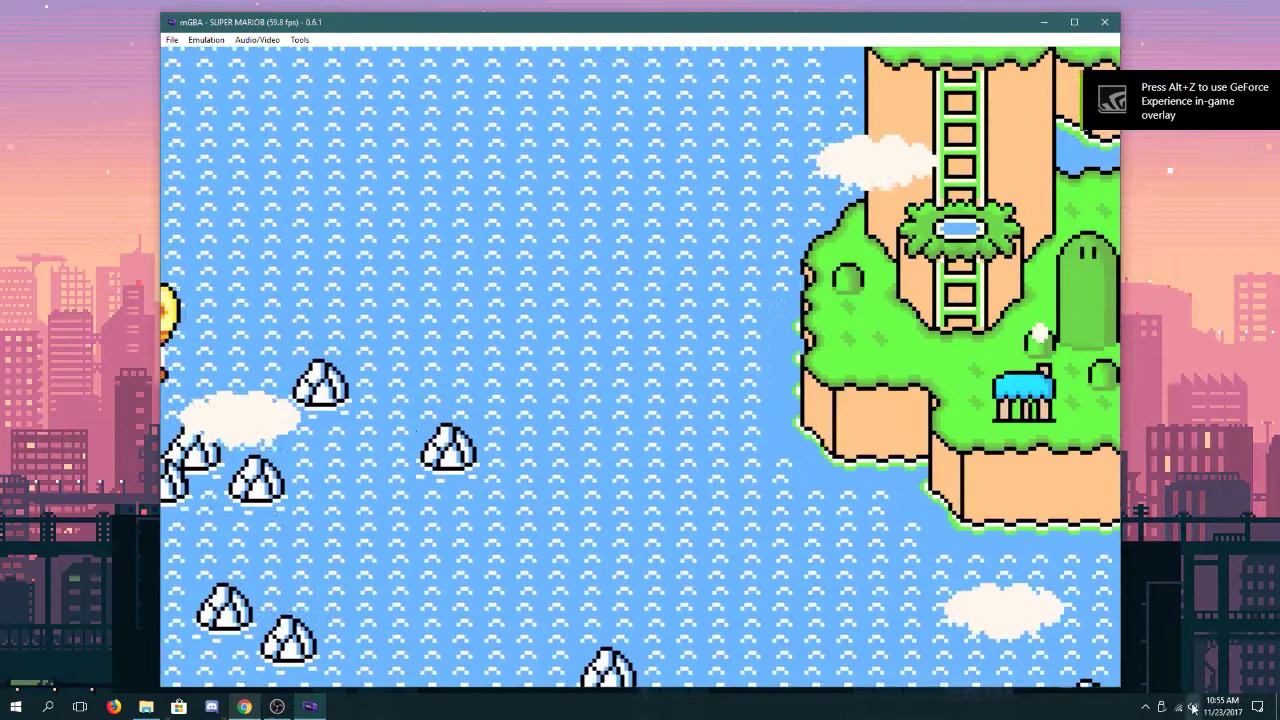
Lower only the mGBA application's volume to near the minimum in the Windows Volume Mixer
right_click(1193, 708)
click(1179, 612)
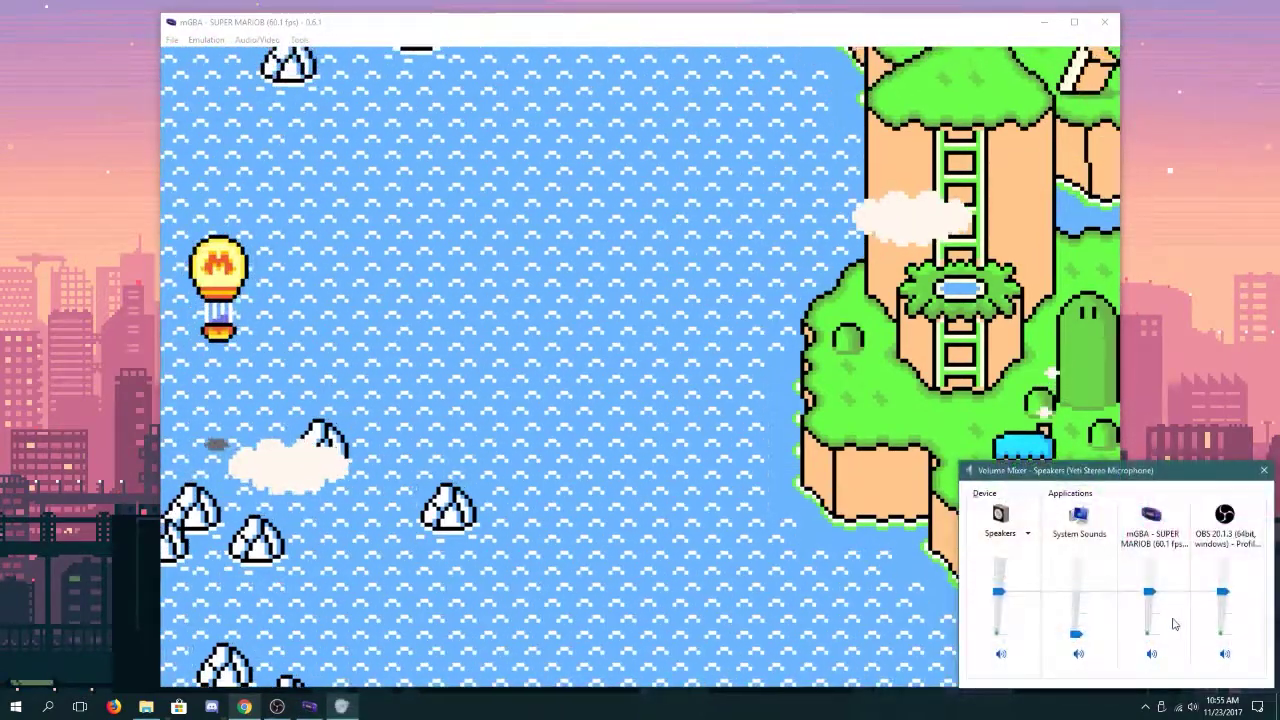
drag(1149, 591, 1149, 631)
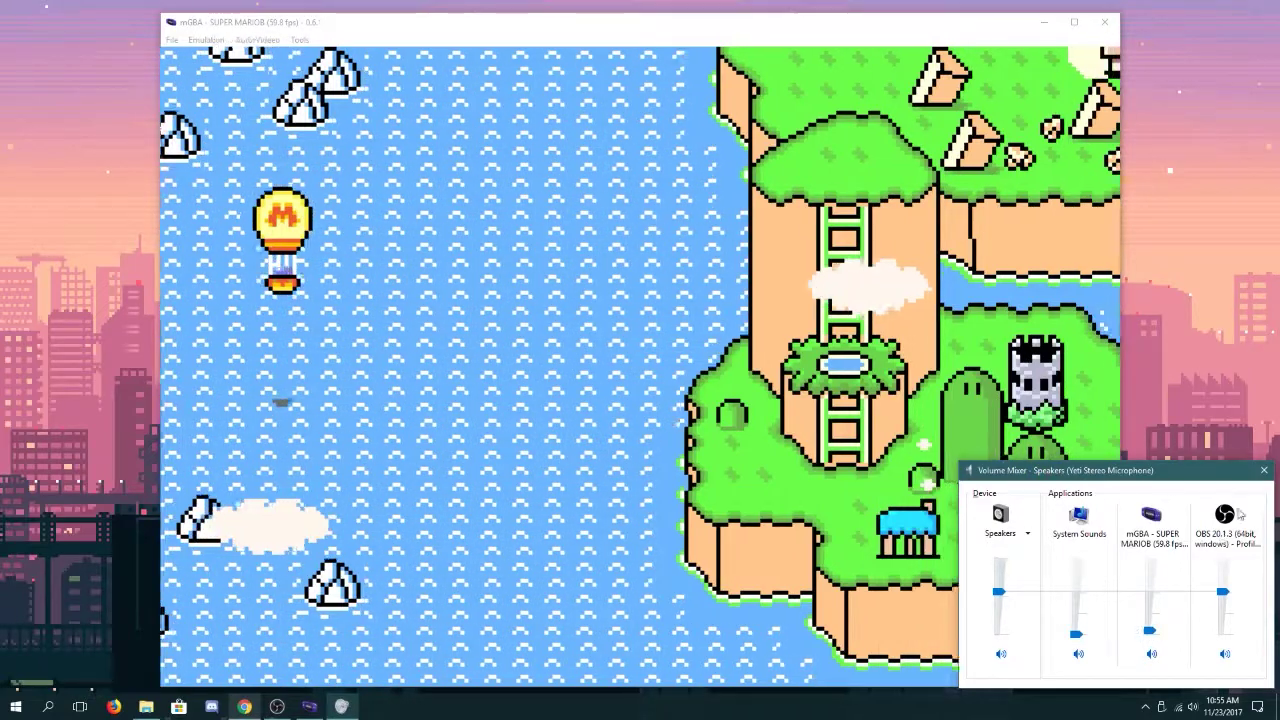
click(1263, 470)
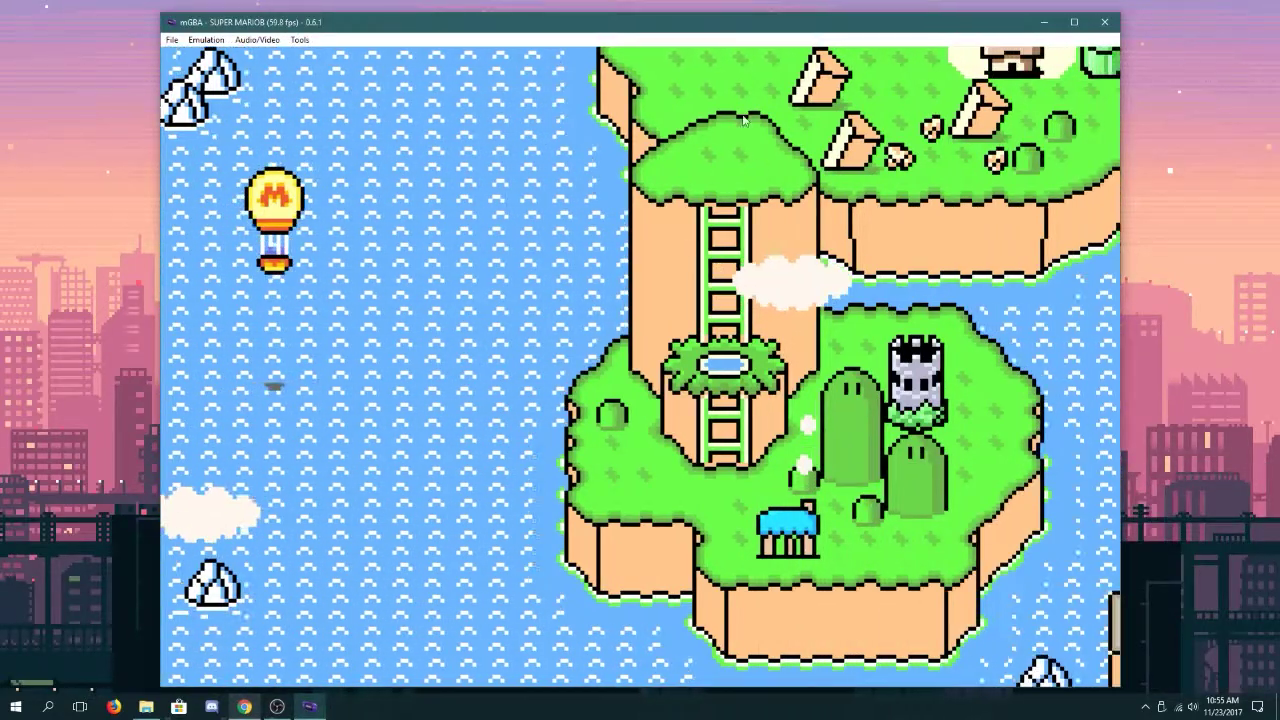
Set the emulator's frame size to 3x and move its window closer to the middle of the desktop
click(257, 39)
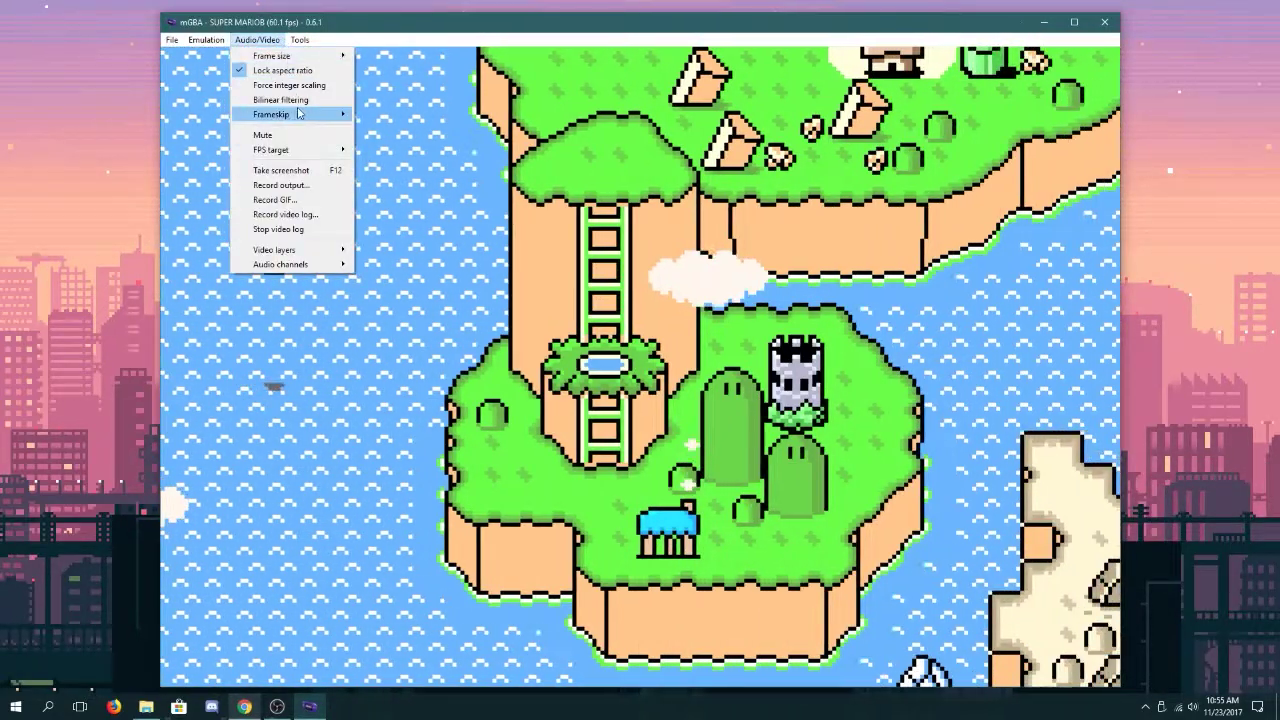
mouse_move(299, 39)
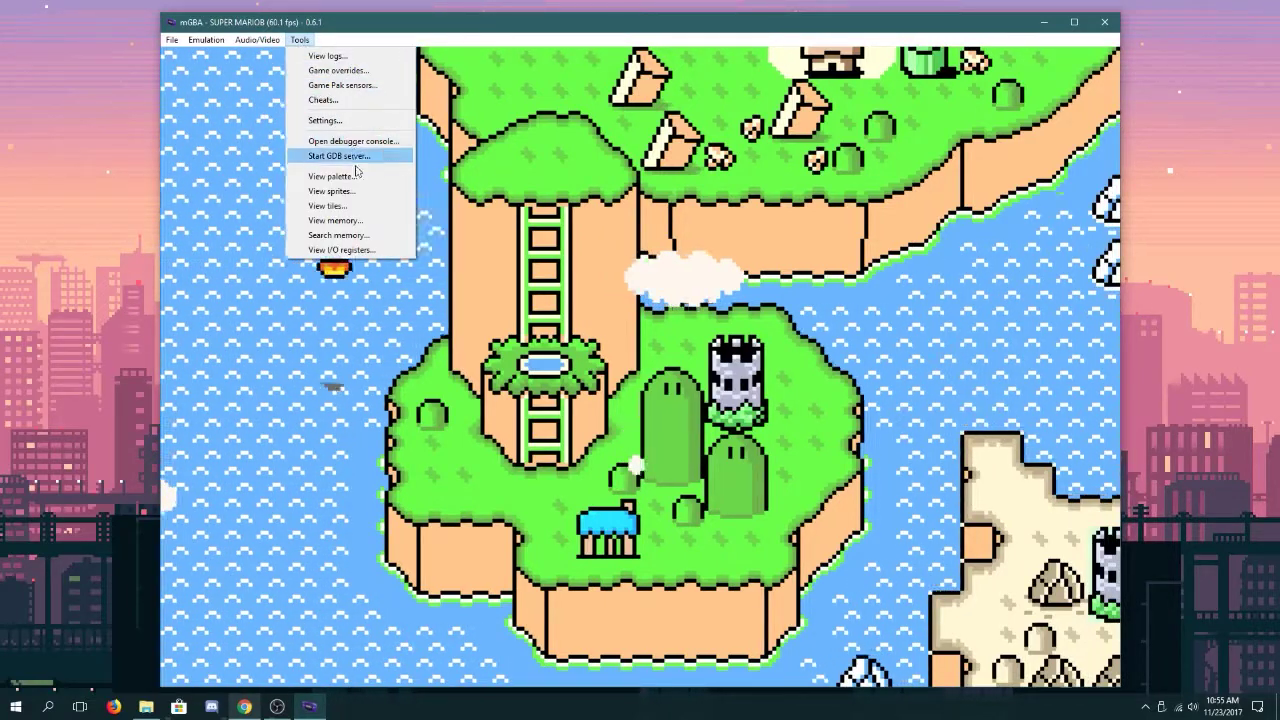
mouse_move(257, 39)
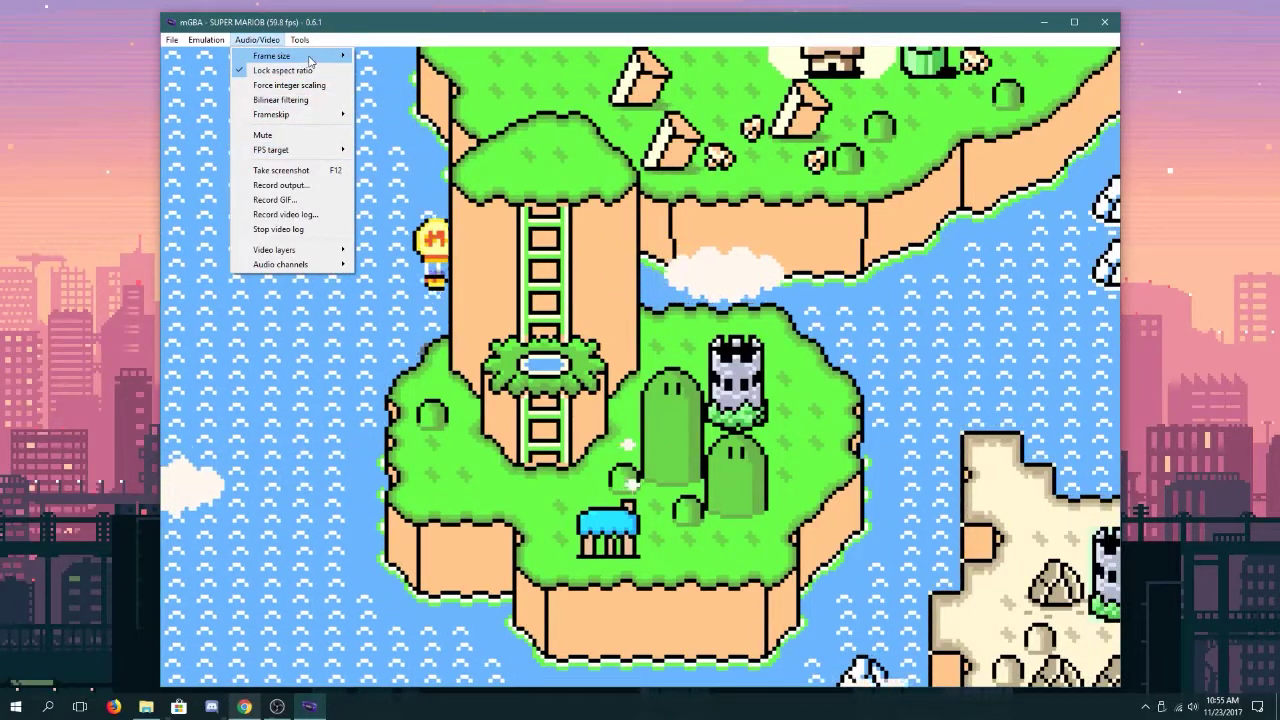
click(370, 70)
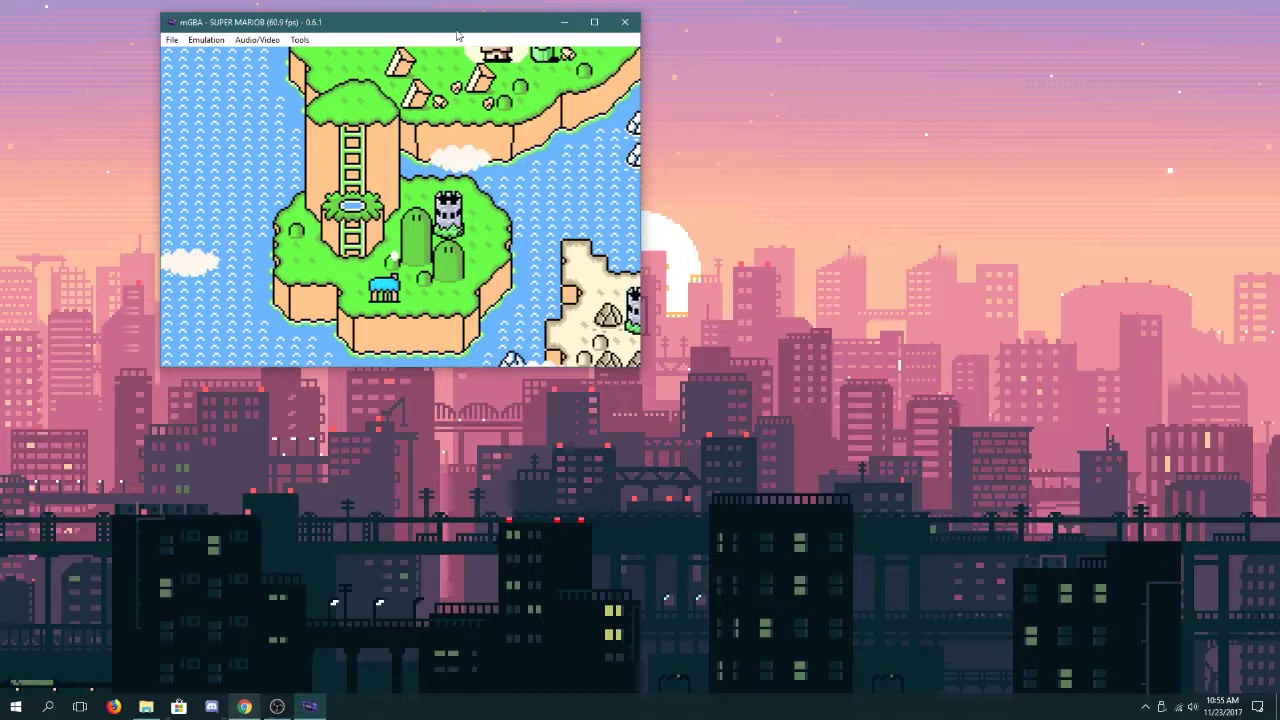
drag(457, 36, 517, 142)
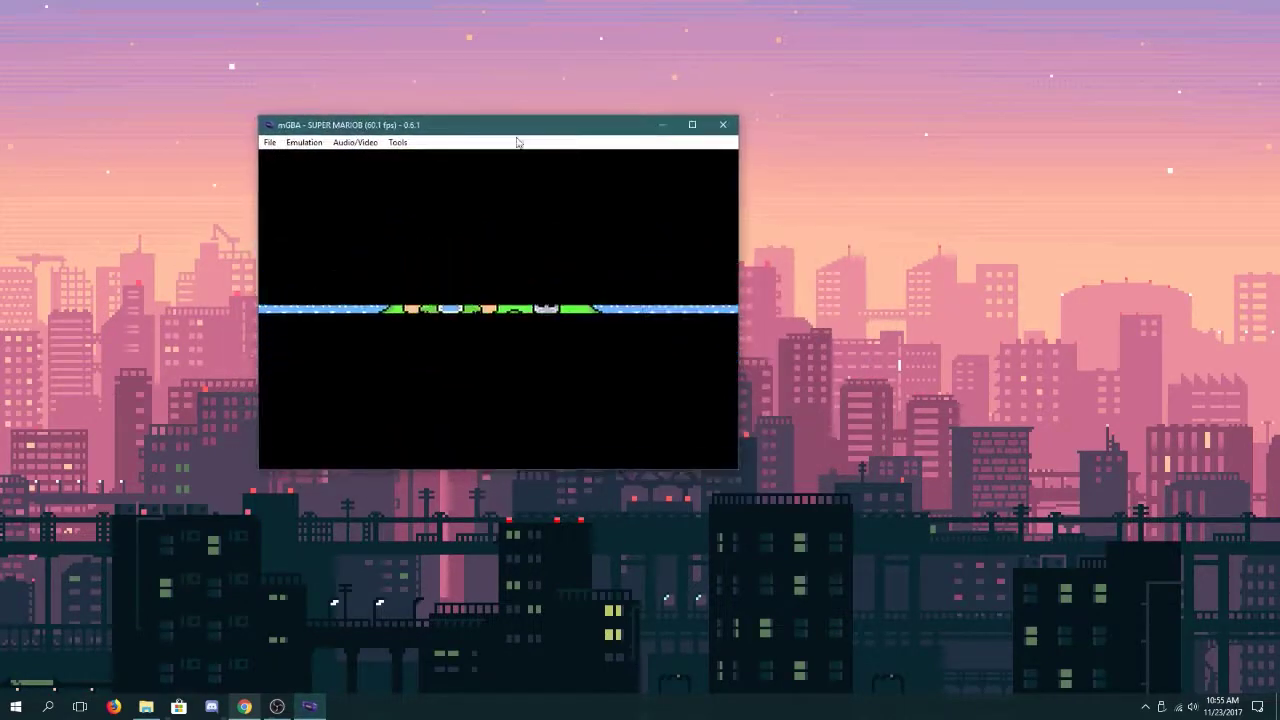
Set the emulator's frame size to 6x and move its window up so the whole game picture fits on screen
click(355, 143)
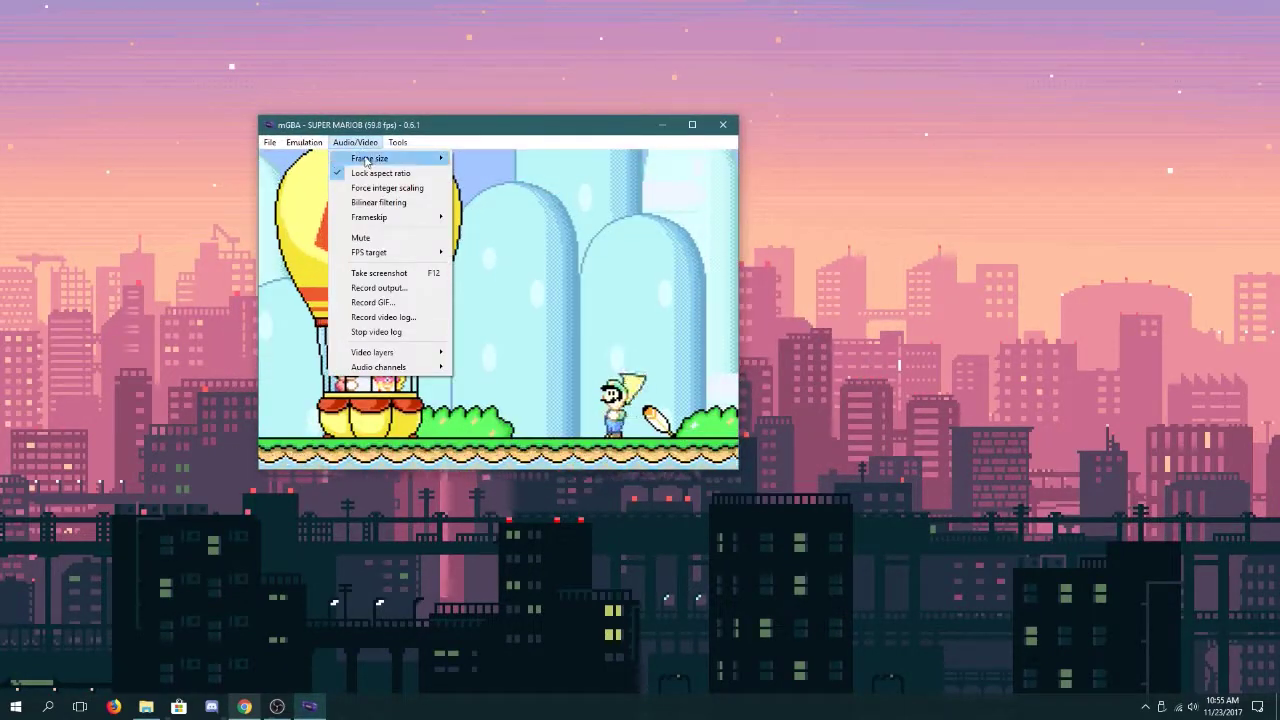
mouse_move(367, 161)
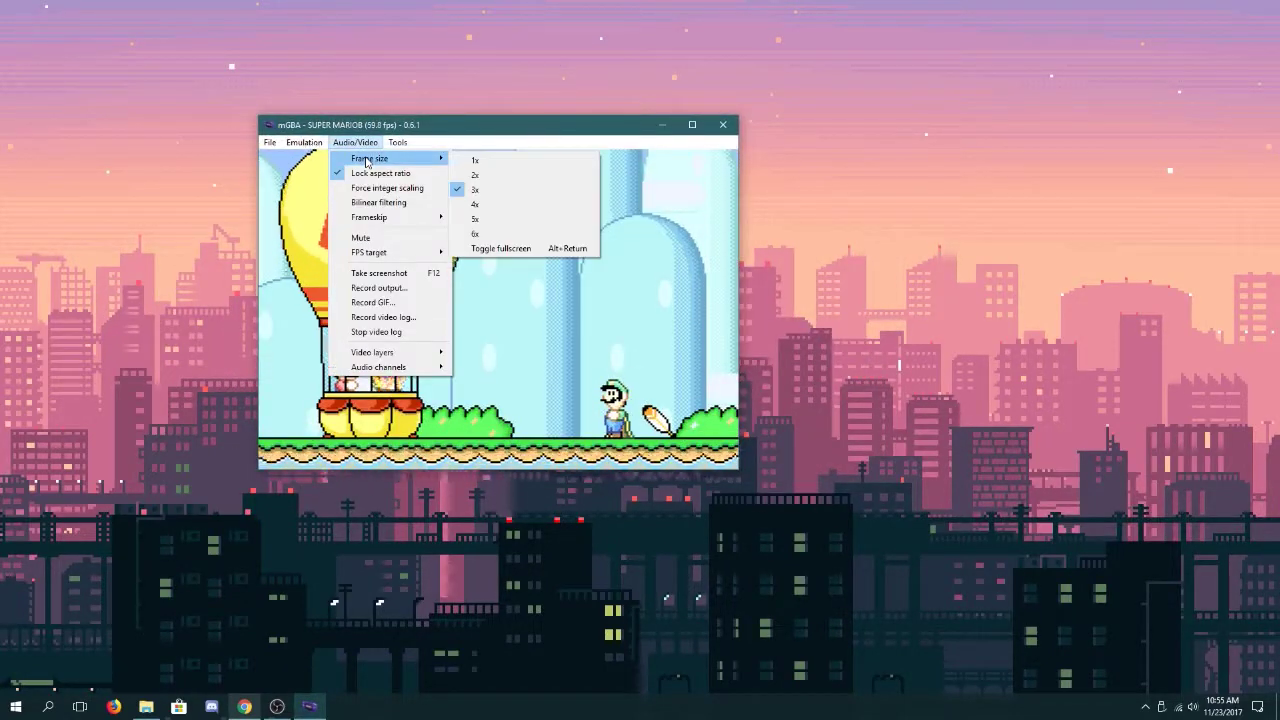
click(543, 234)
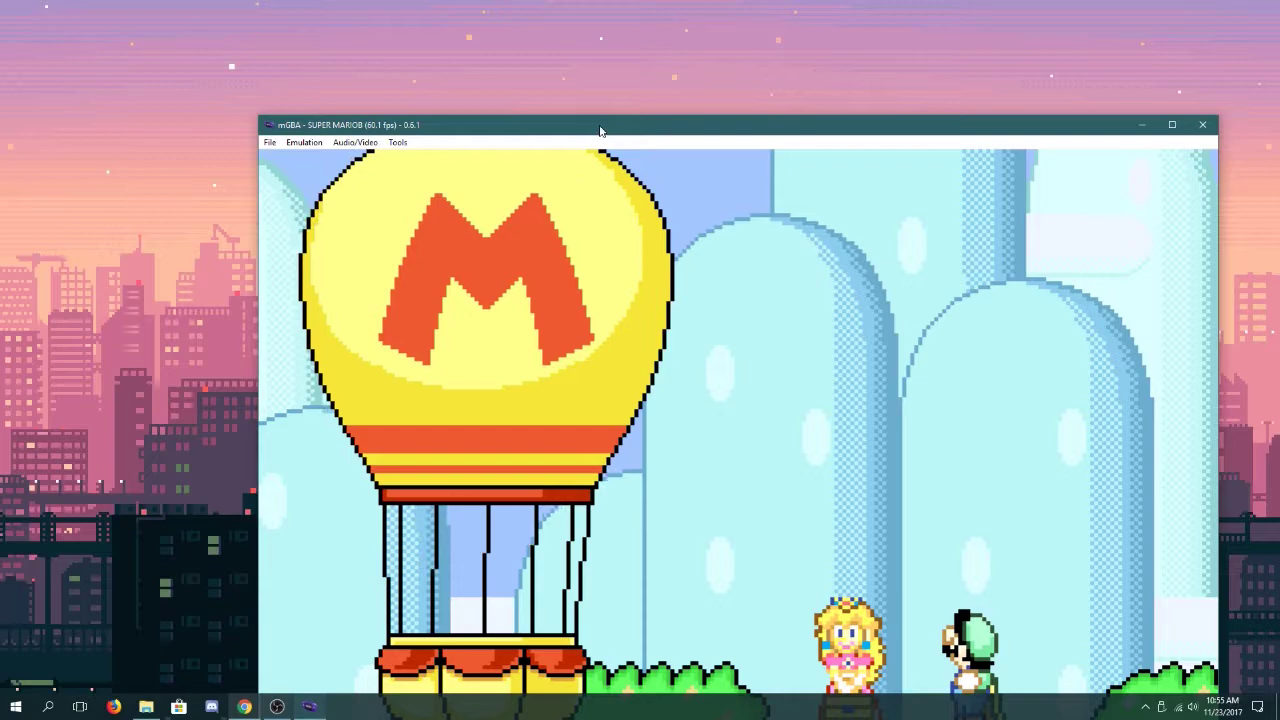
drag(600, 130, 534, 29)
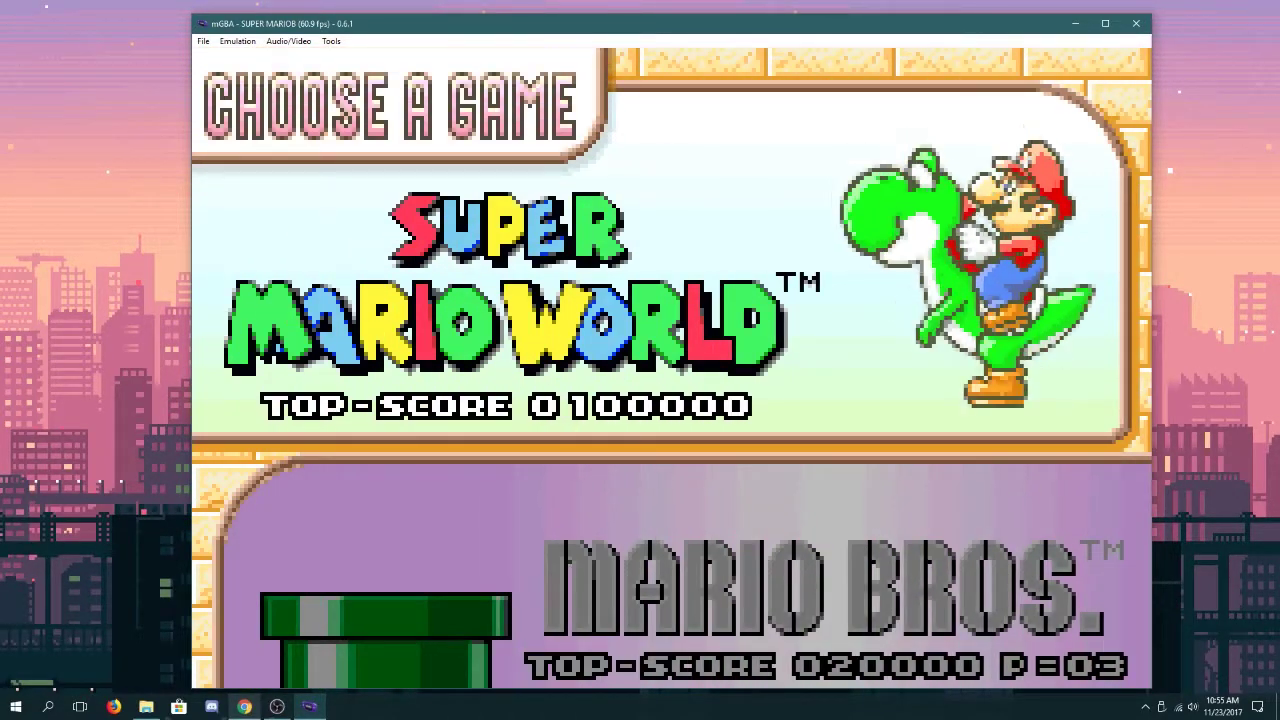
Choose Super Mario World in the game selection, start a game and dismiss the welcome message to reach the map
key(Return)
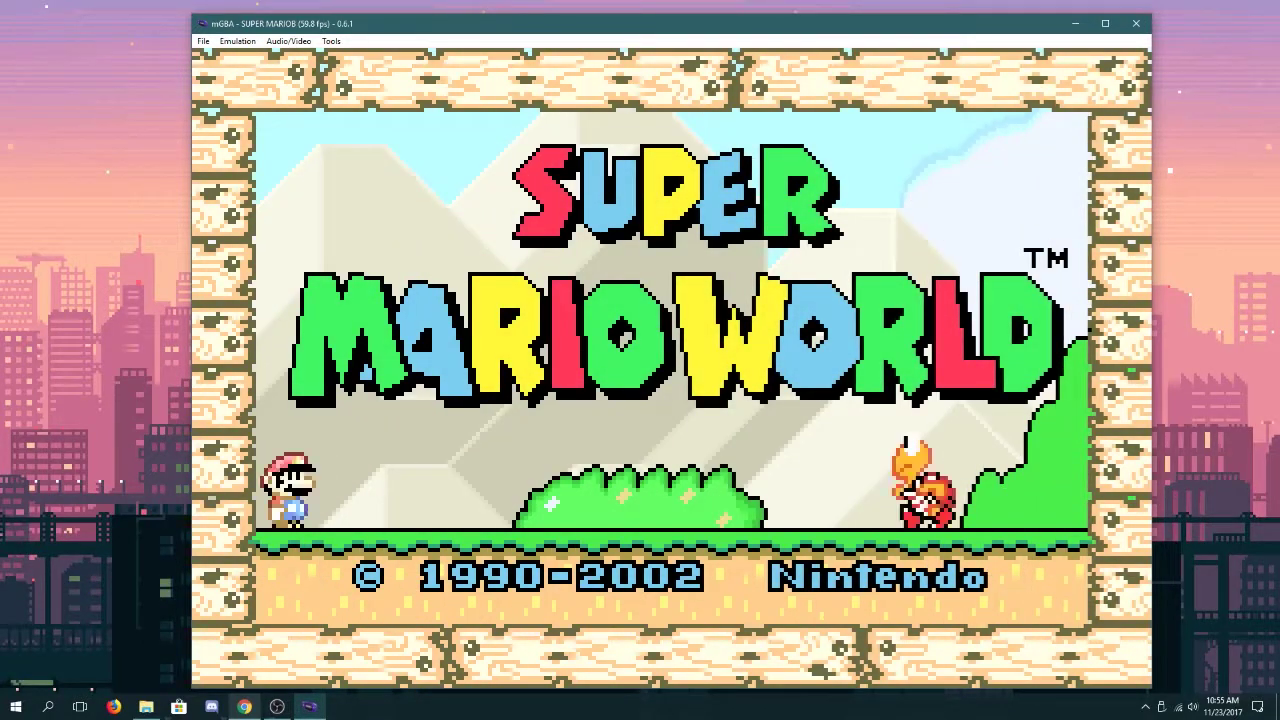
key(Return)
key(Return)
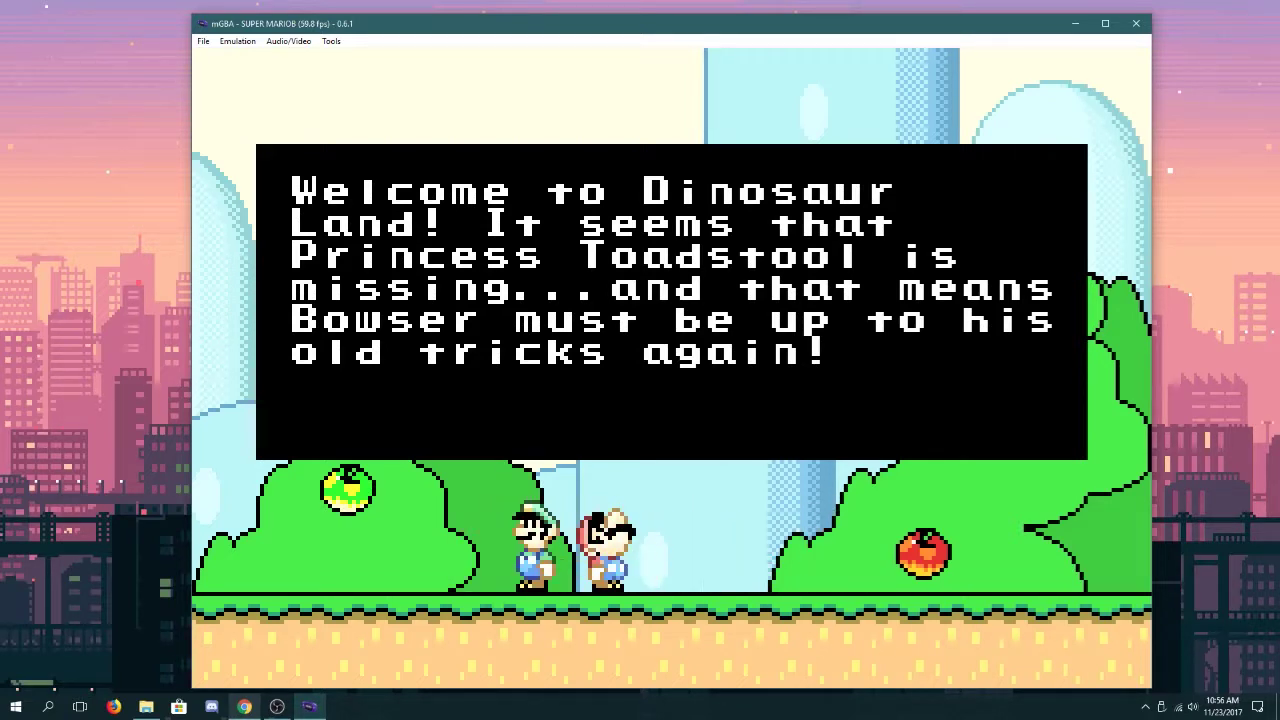
key(x)
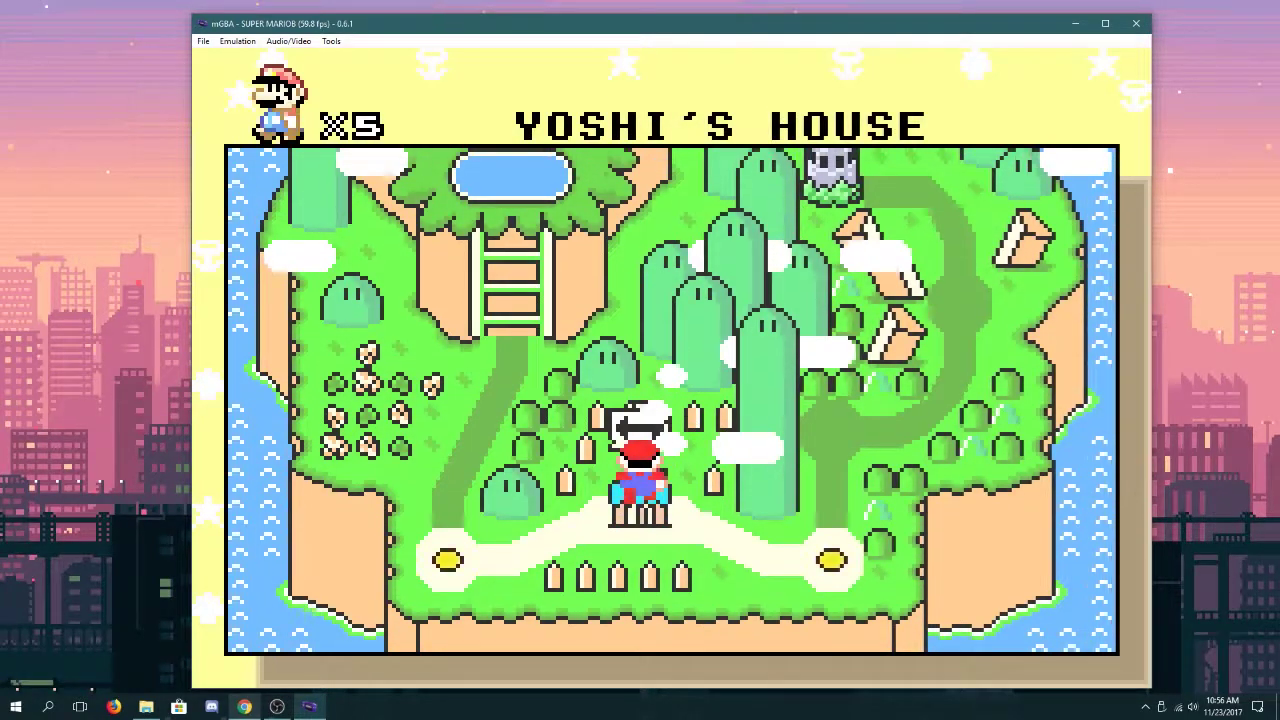
Enter Yoshi's Island 1 from the map and try to get Mario past the first orange enemy
key(Left)
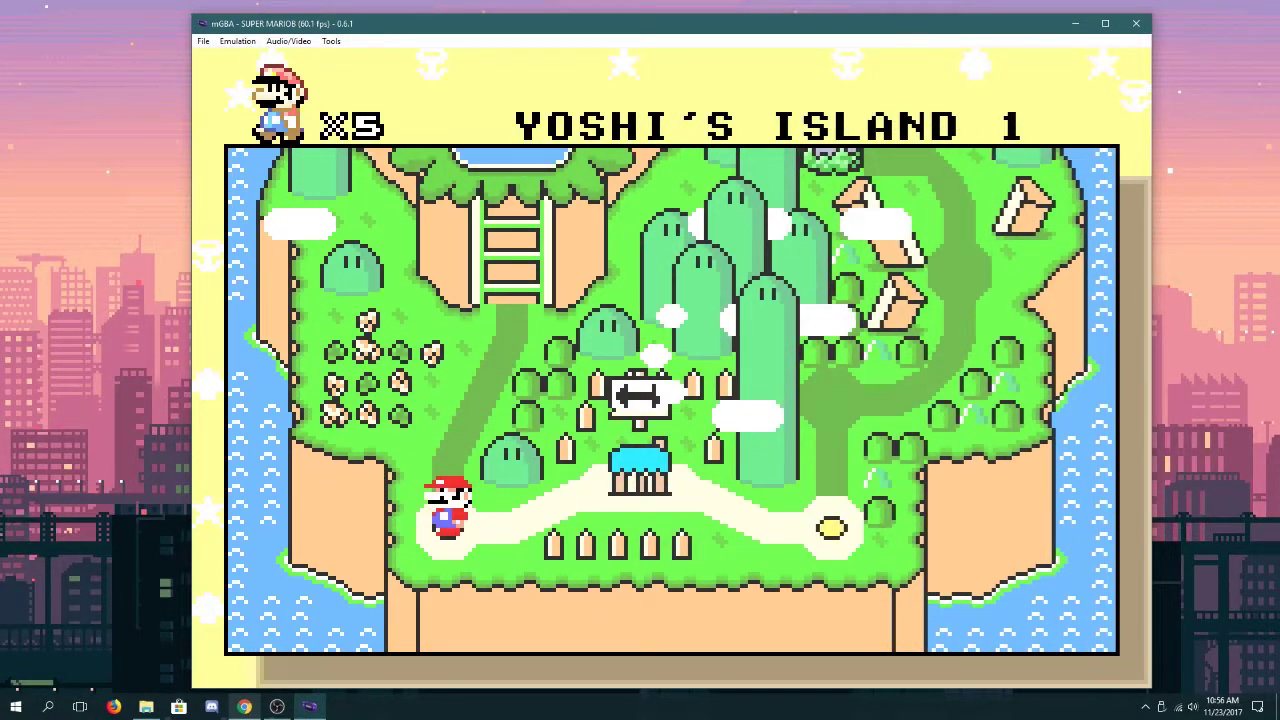
key(x)
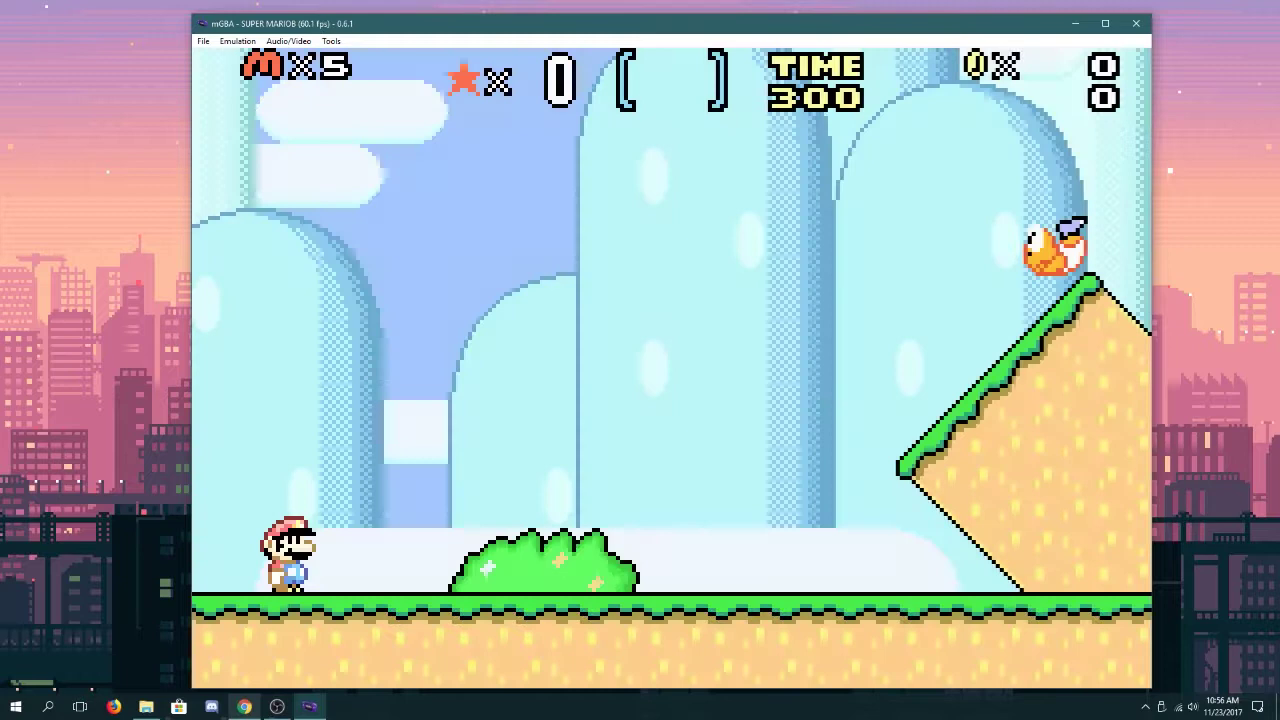
key(Right)
key(x)
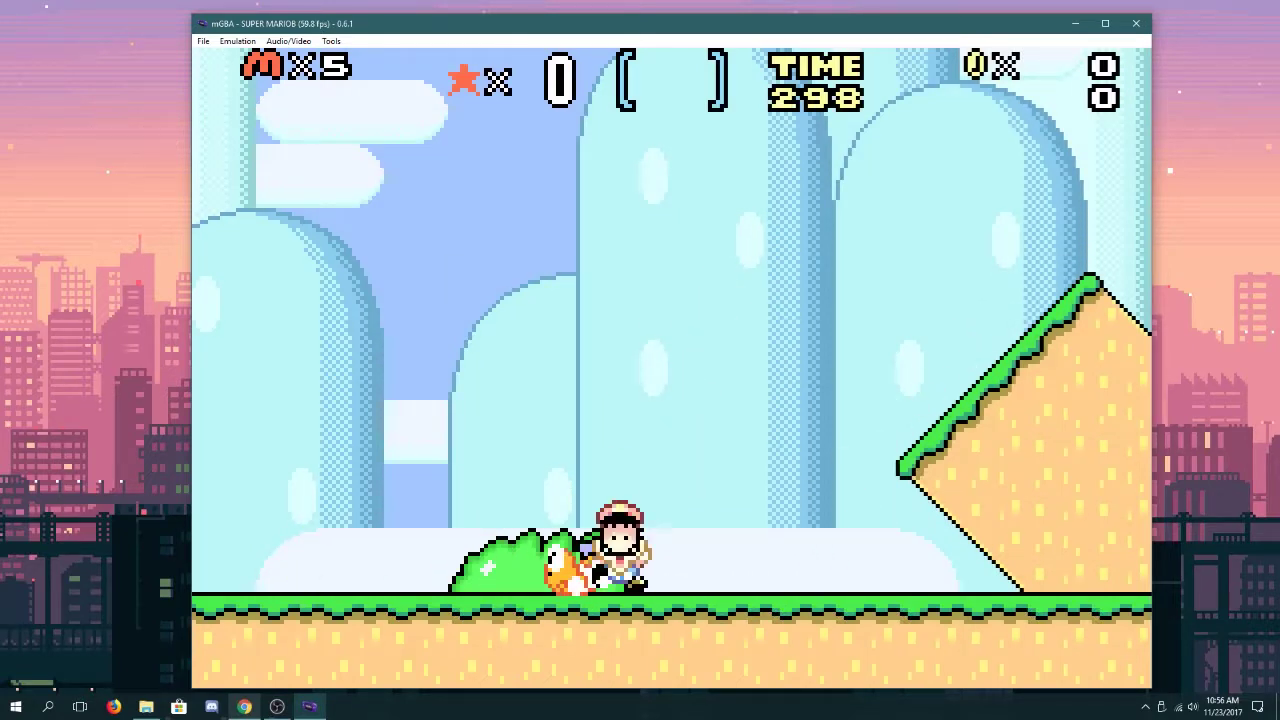
key(x)
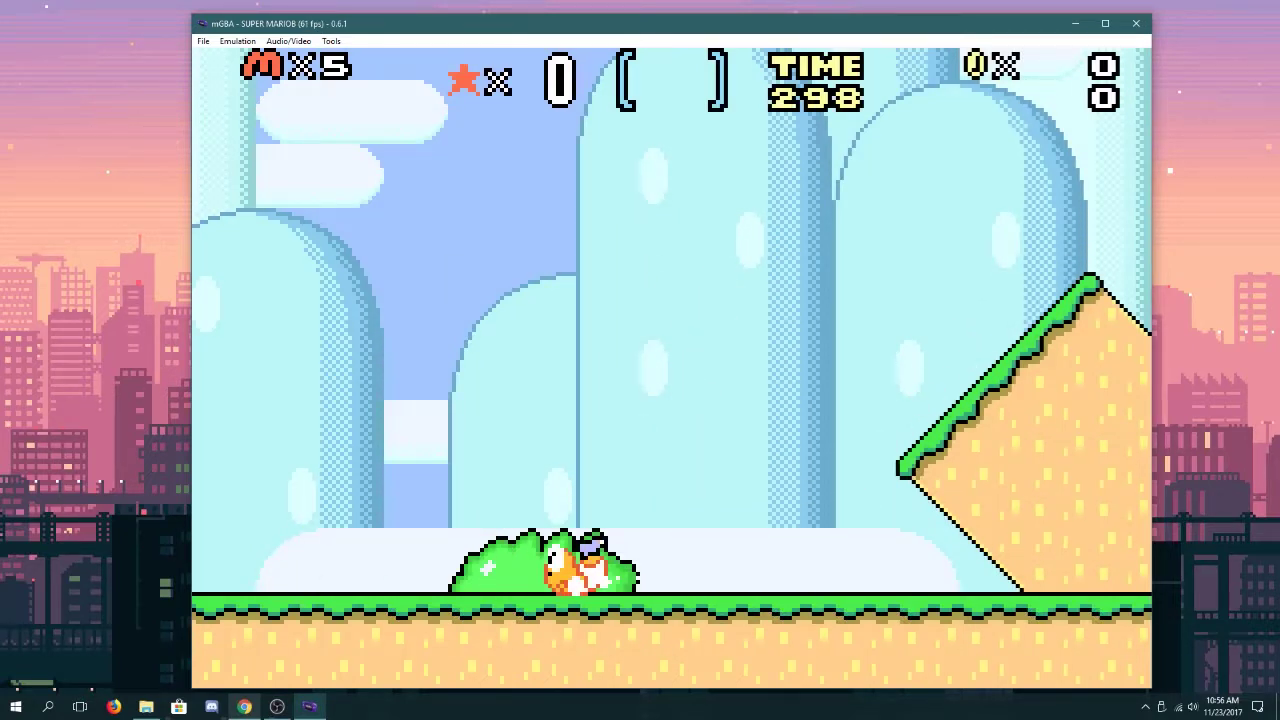
key(x)
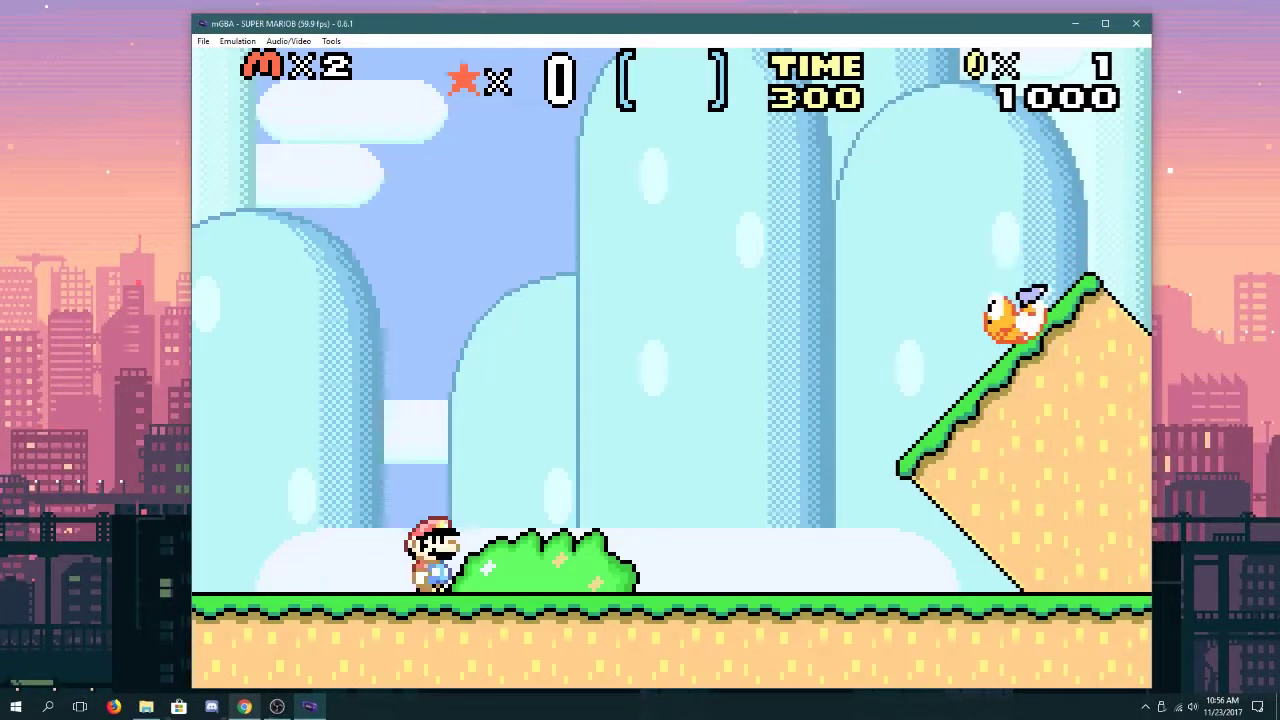
Run Mario over the first slope and past the giant bullet, stomp the purple dinosaur and hit the winged question block
key(Right)
key(x)
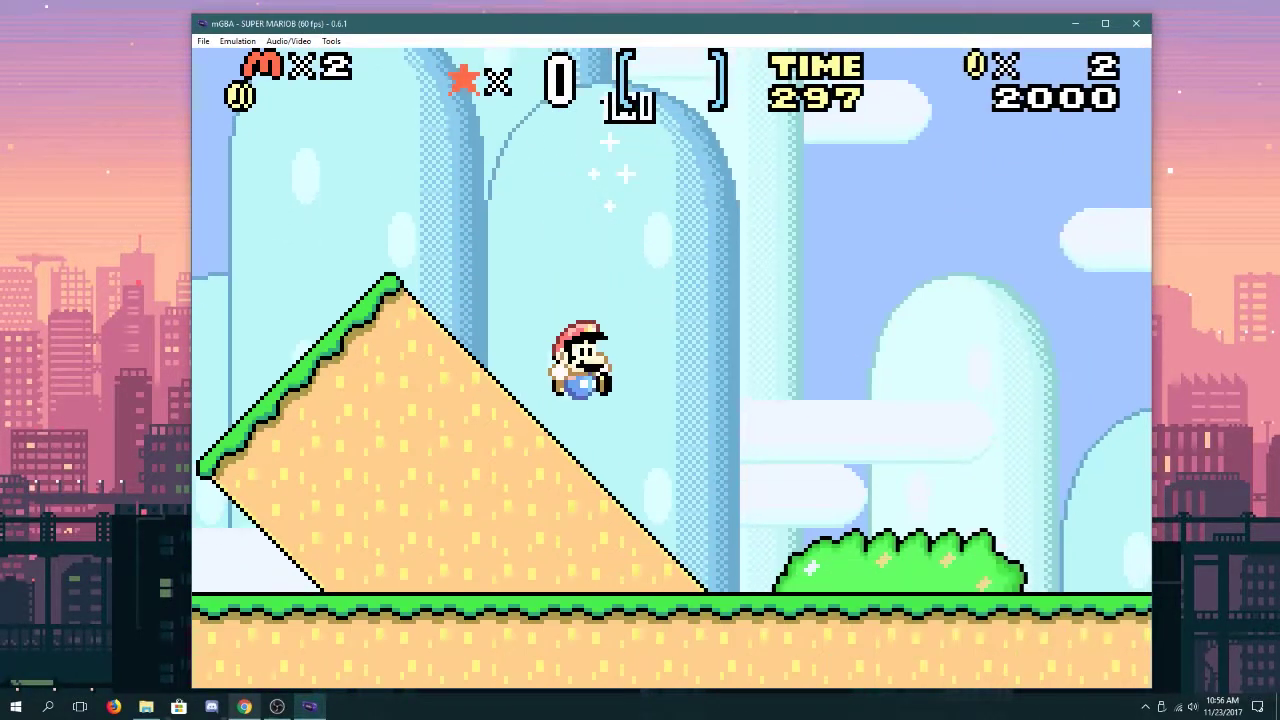
key(Right)
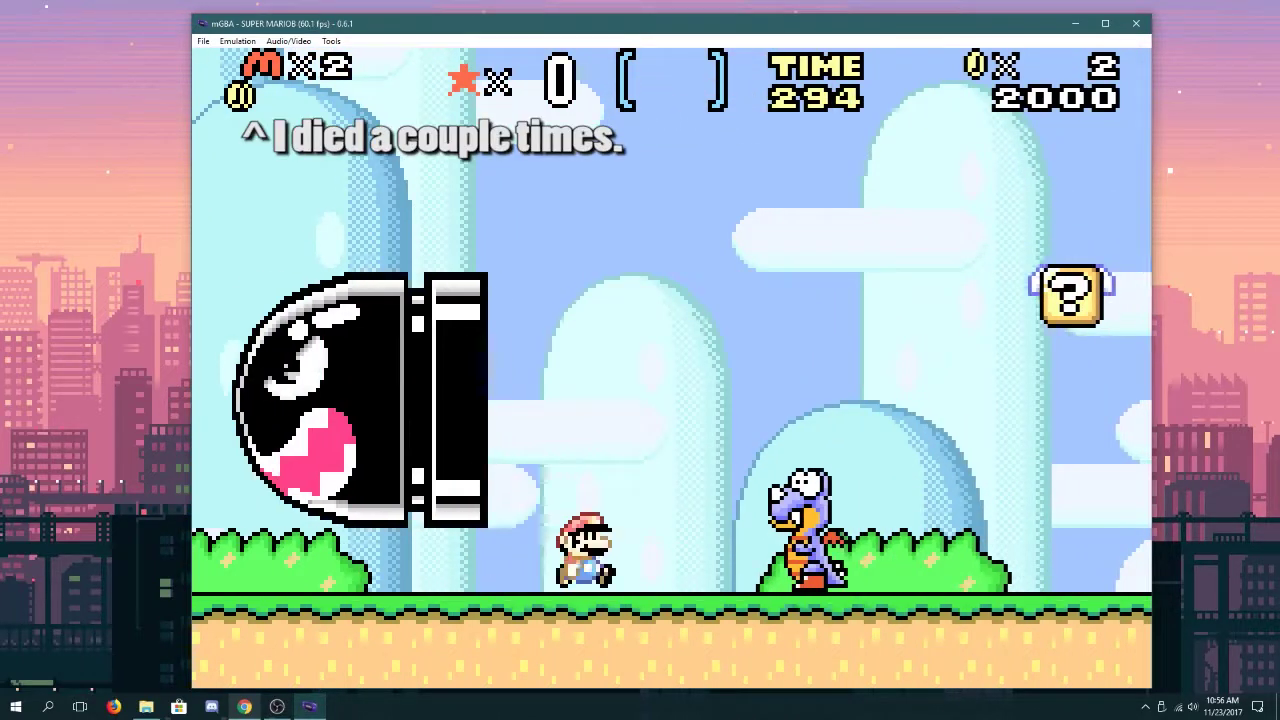
key(x)
key(Right)
key(Left)
key(x)
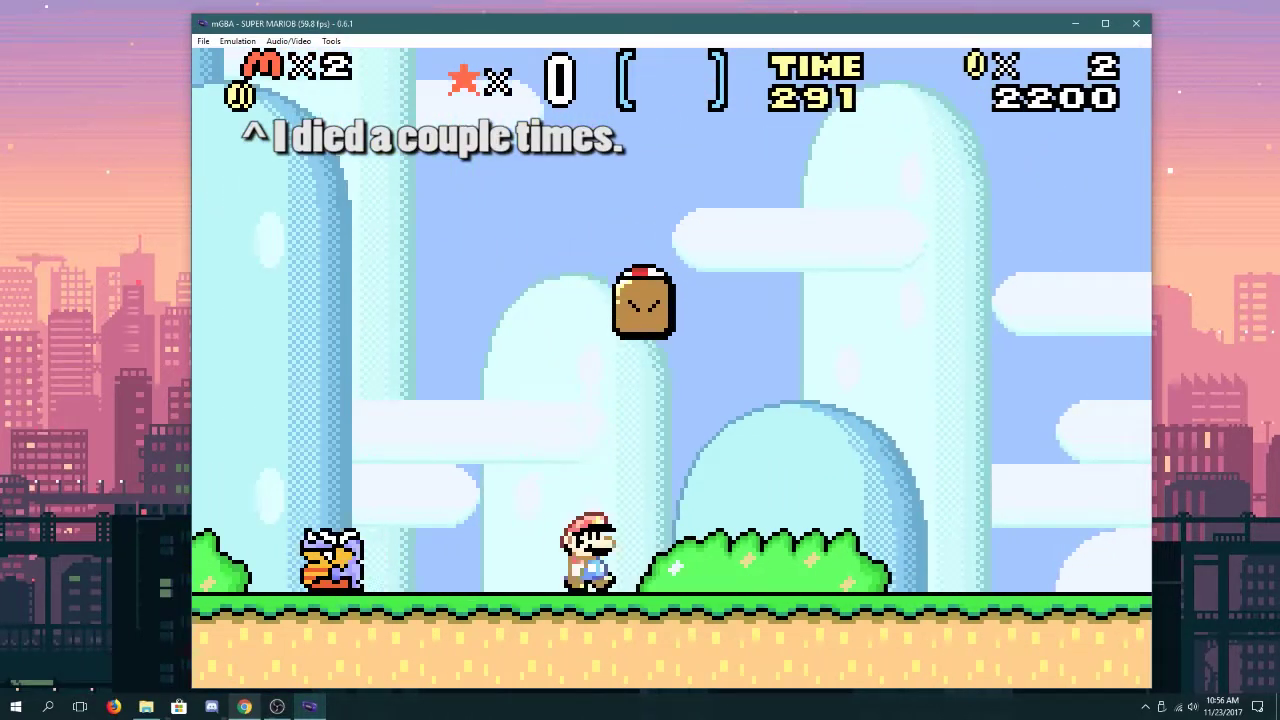
Collect the mushroom, jump past the dinosaurs and cross the sloping green pipe onto the raised ground
key(Right)
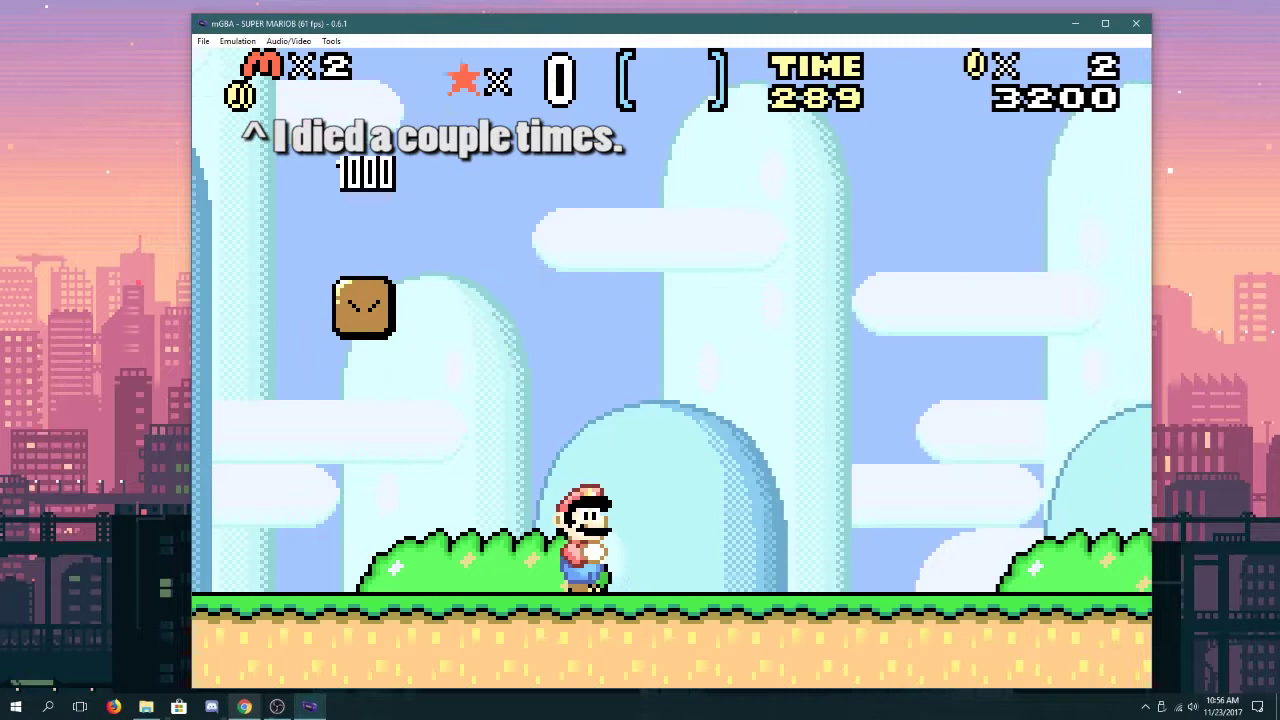
key(x)
key(Right)
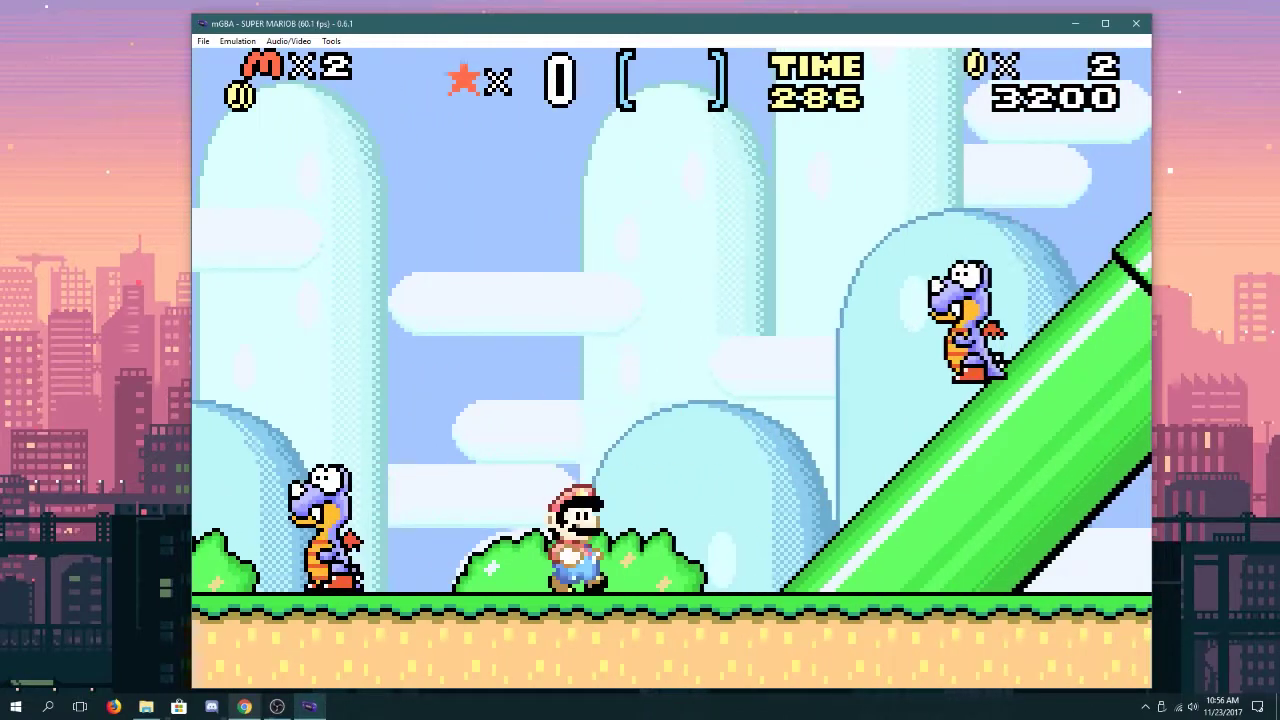
key(x)
key(x)
key(Right)
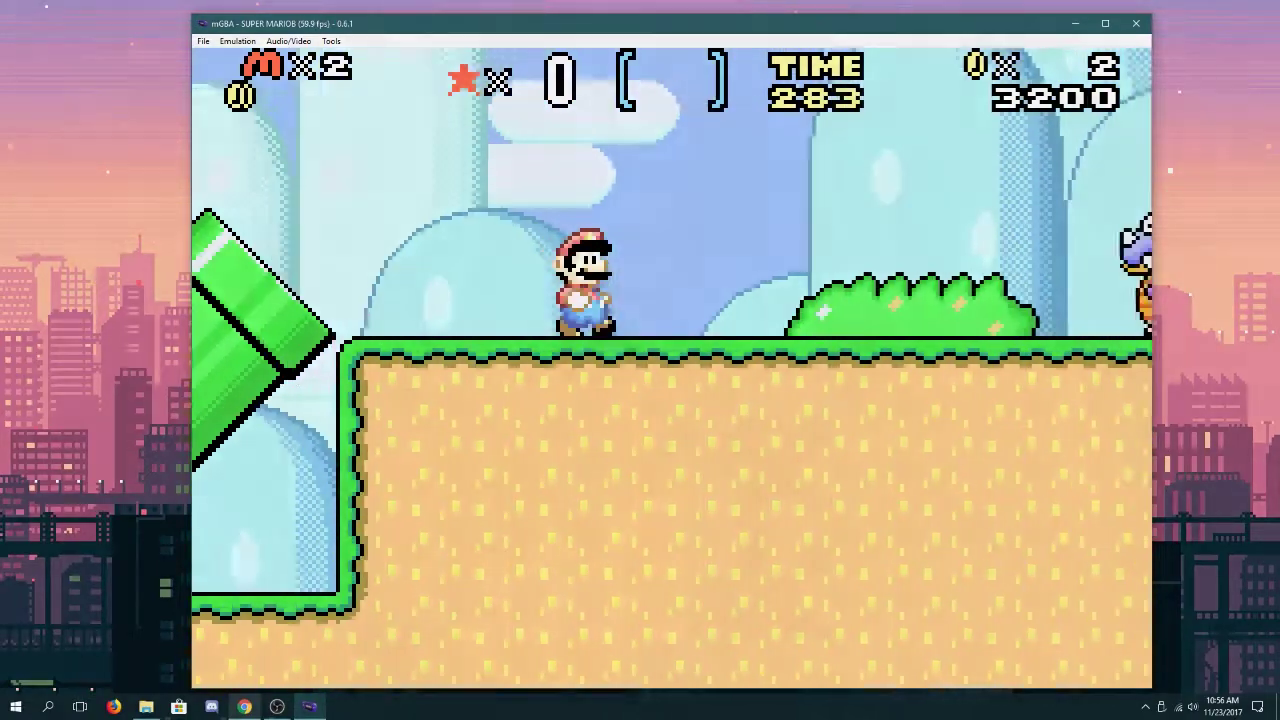
key(x)
key(Right)
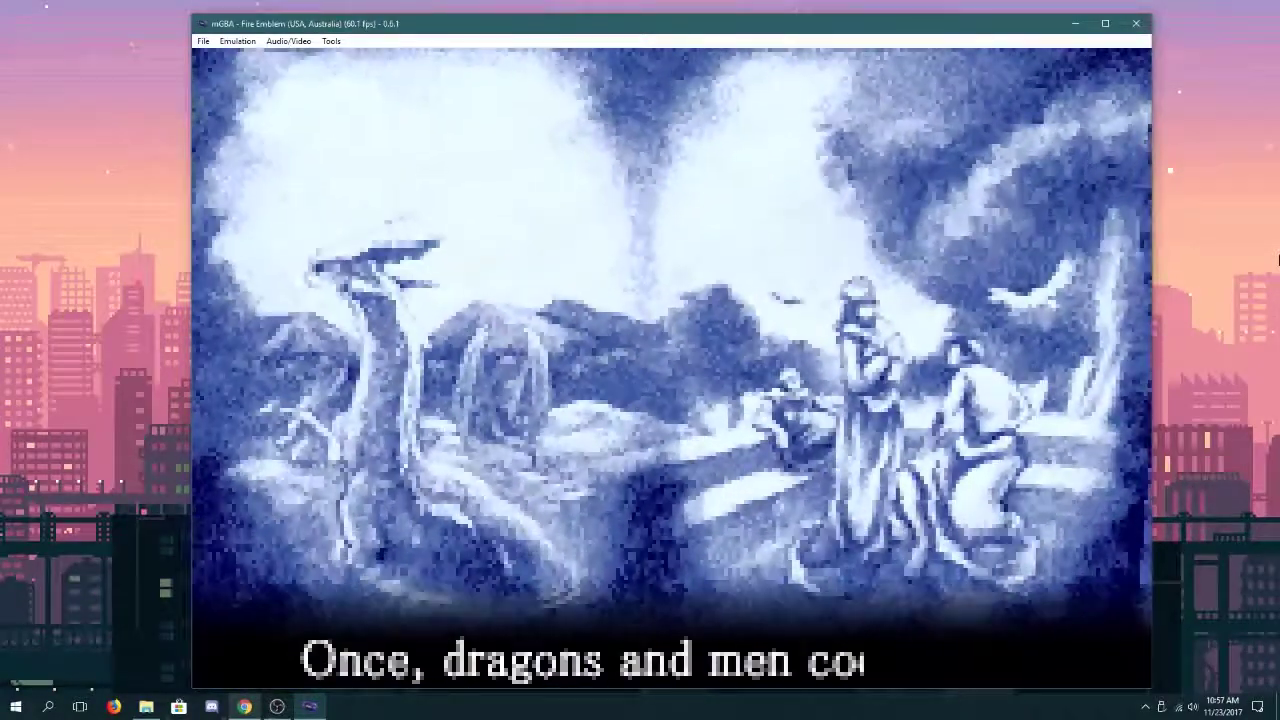
Skip the Fire Emblem intro, resume Ch. 16: Whereabouts Unknown and skip the chapter's opening scene
key(Return)
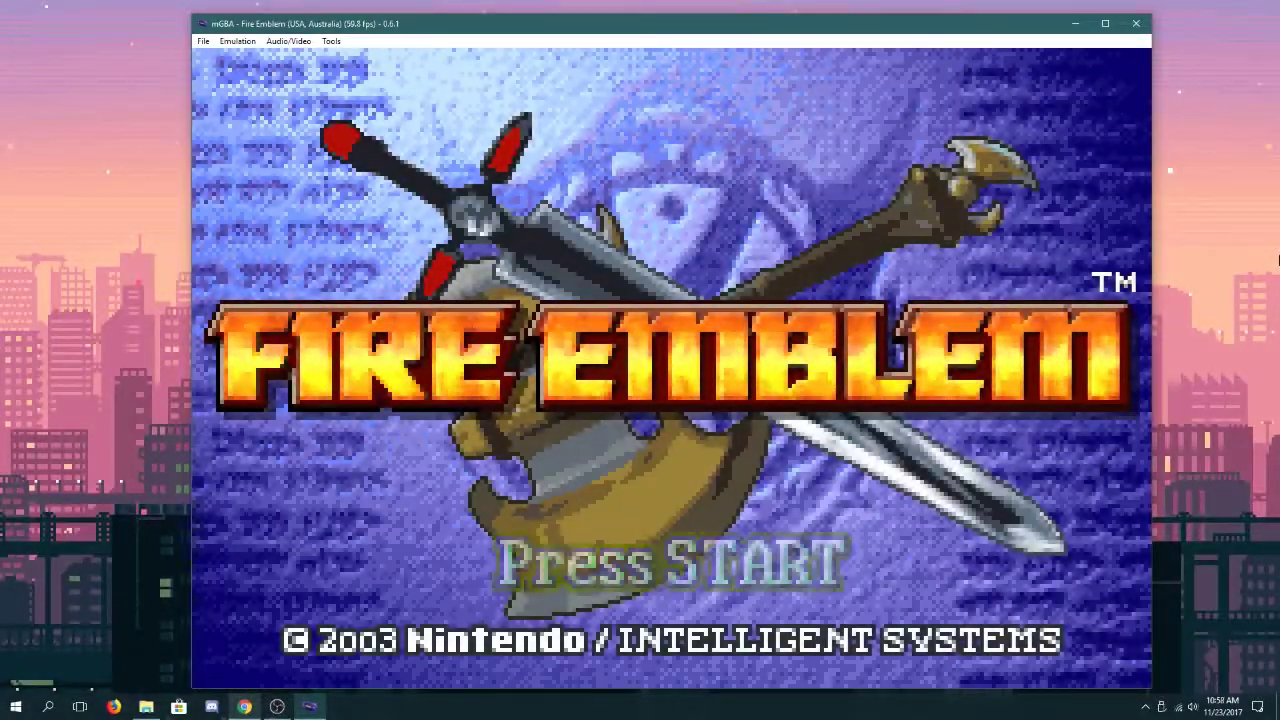
key(Return)
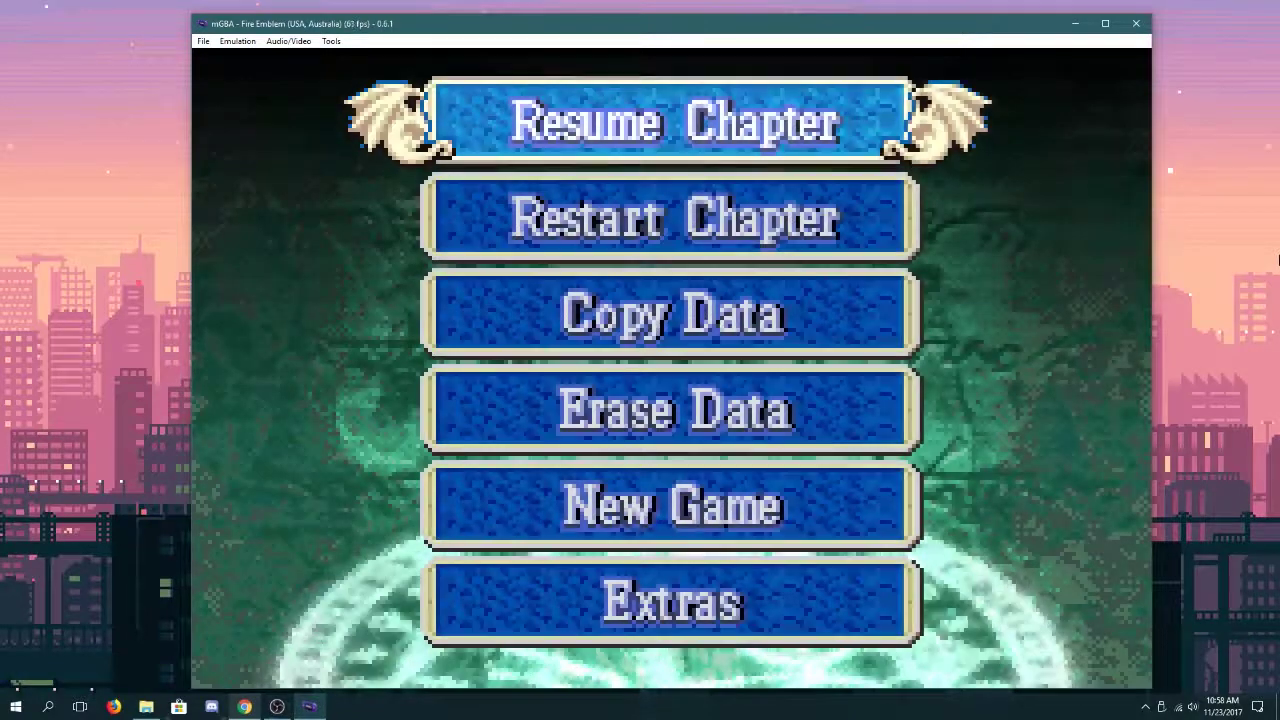
key(x)
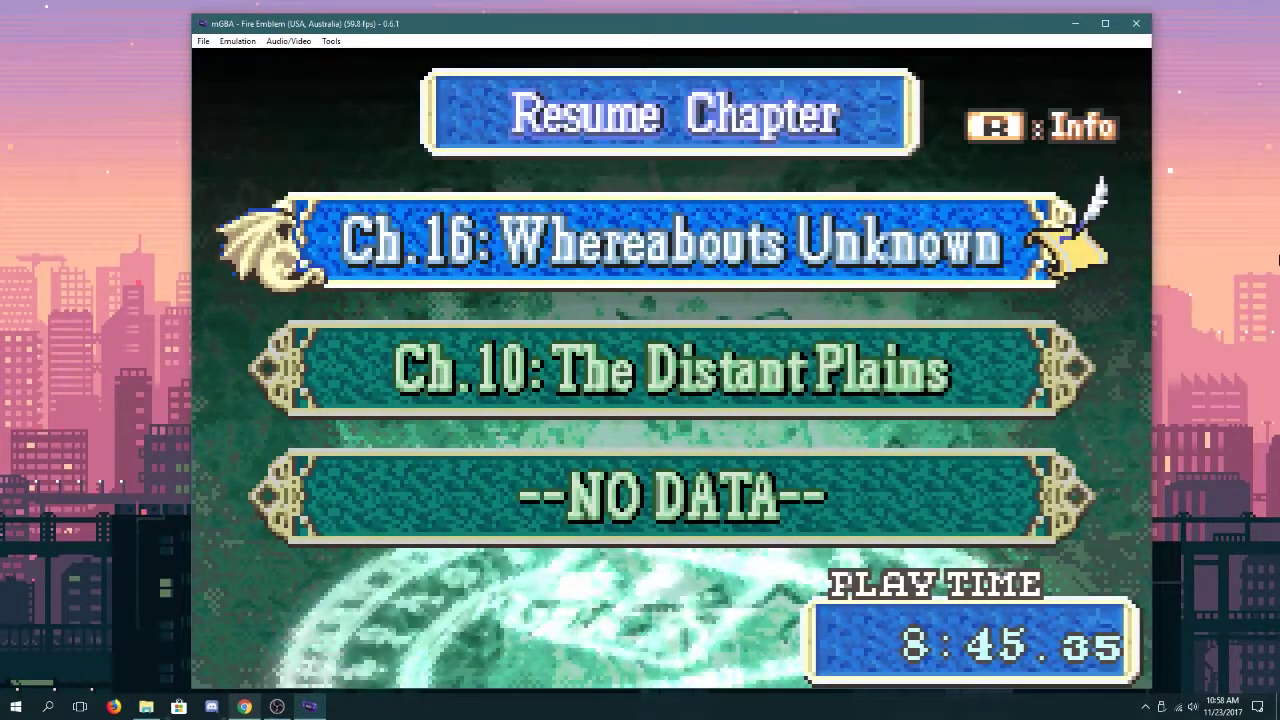
key(x)
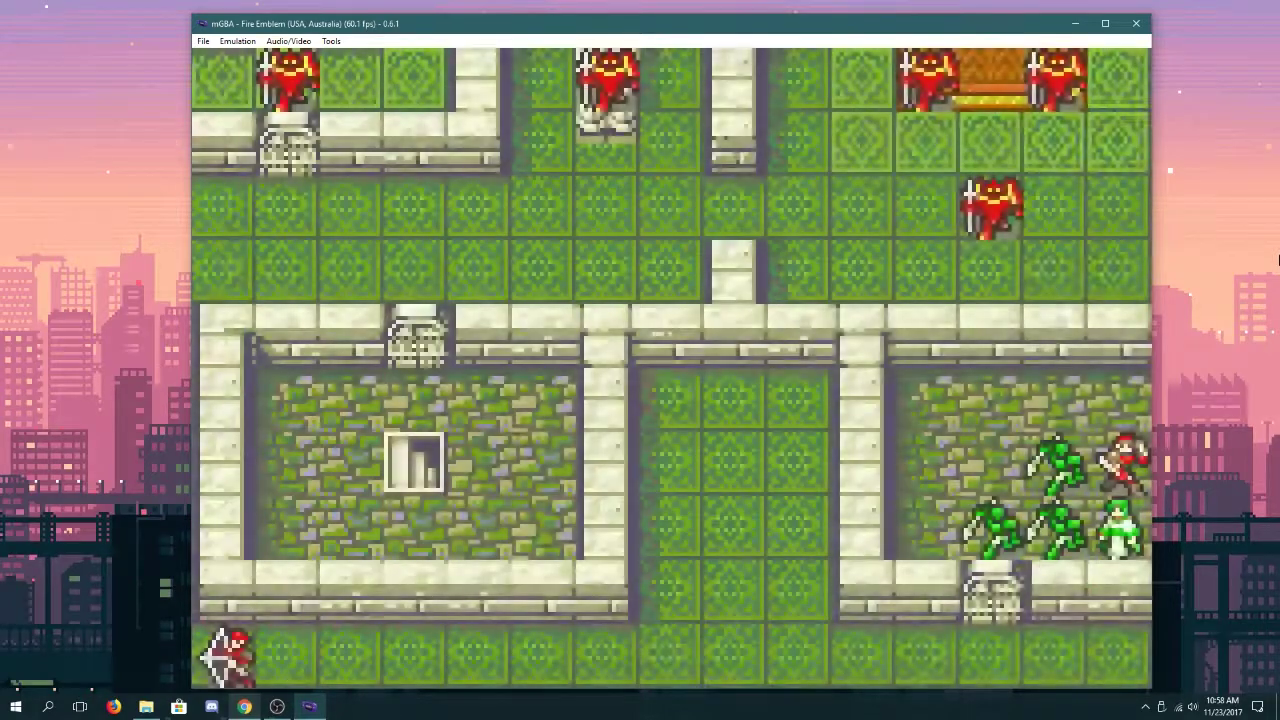
key(Return)
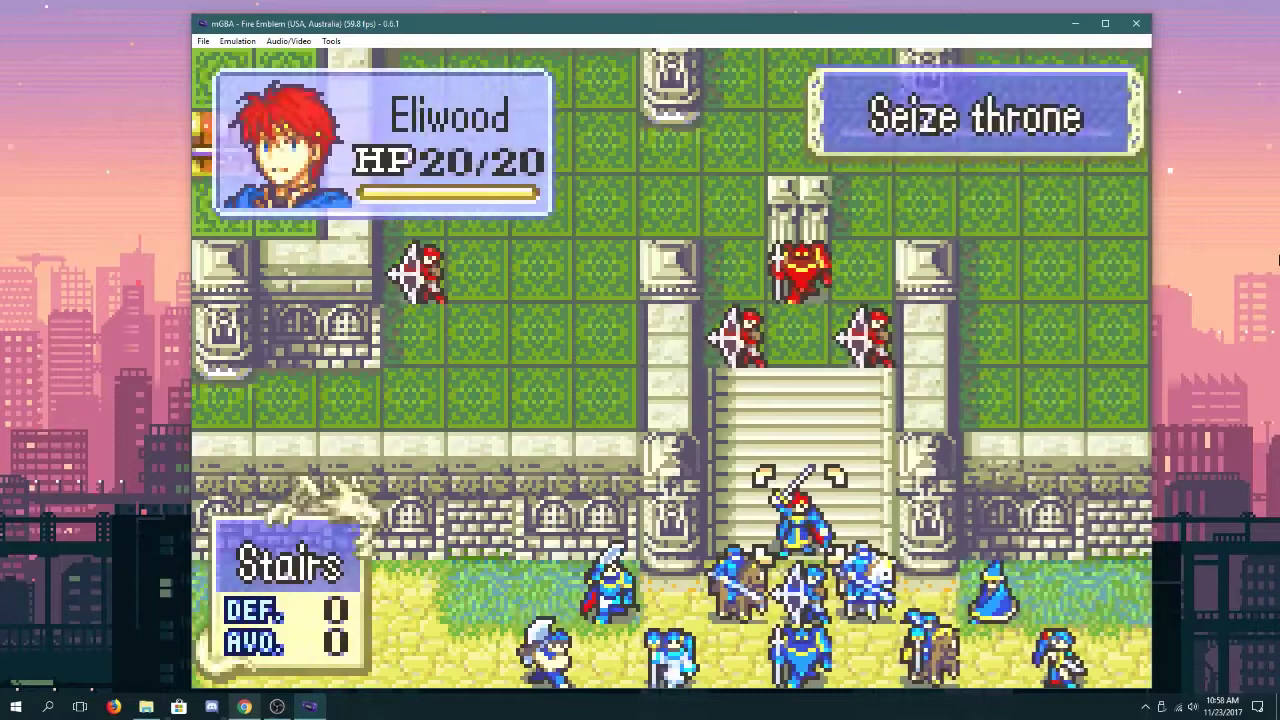
Move Eliwood up the stairs to the tile between the two archers and have him attack an adjacent enemy
key(x)
key(Up)
key(Up)
key(Up)
key(Up)
key(x)
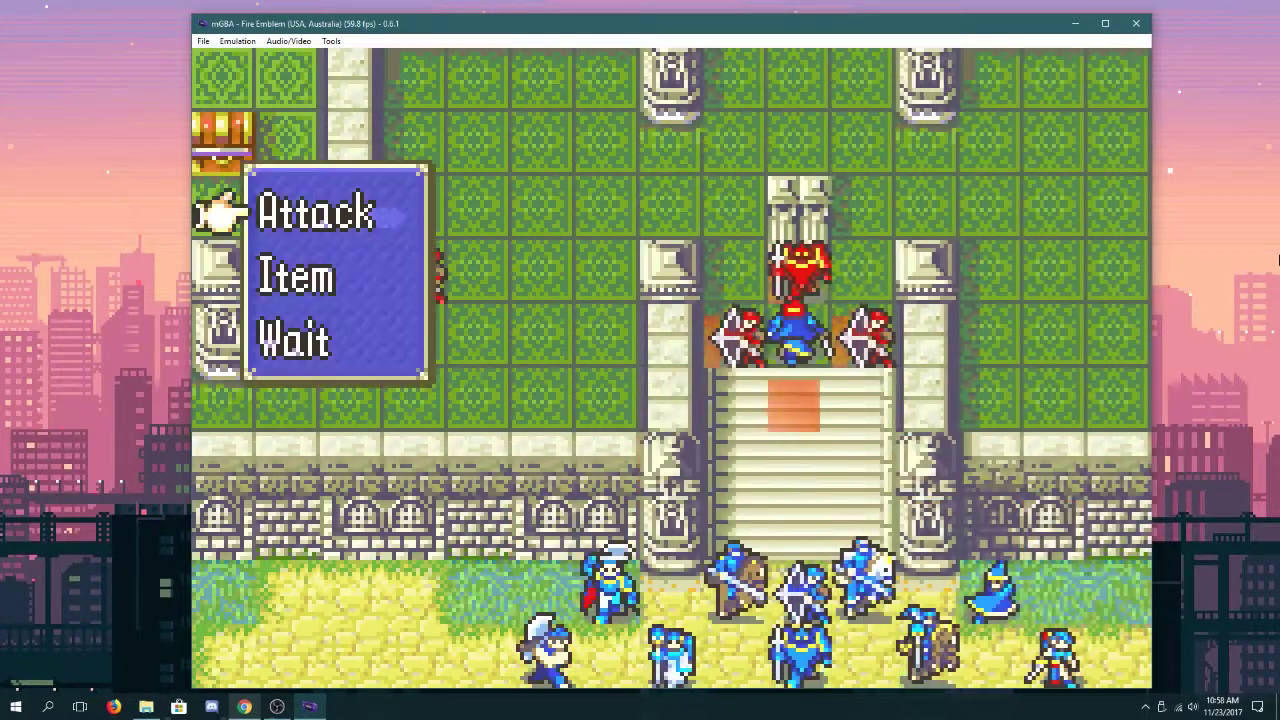
key(x)
key(x)
key(x)
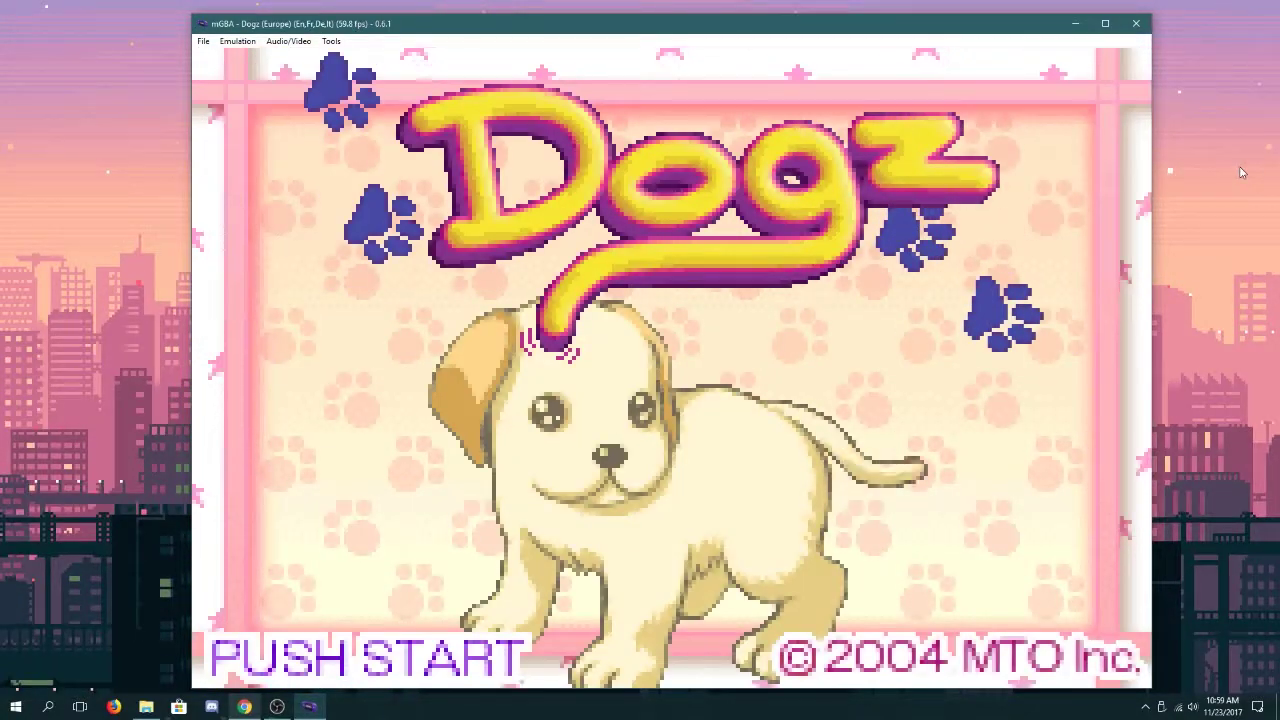
Start Dogz from its title screen and highlight New Game in the main menu
key(Return)
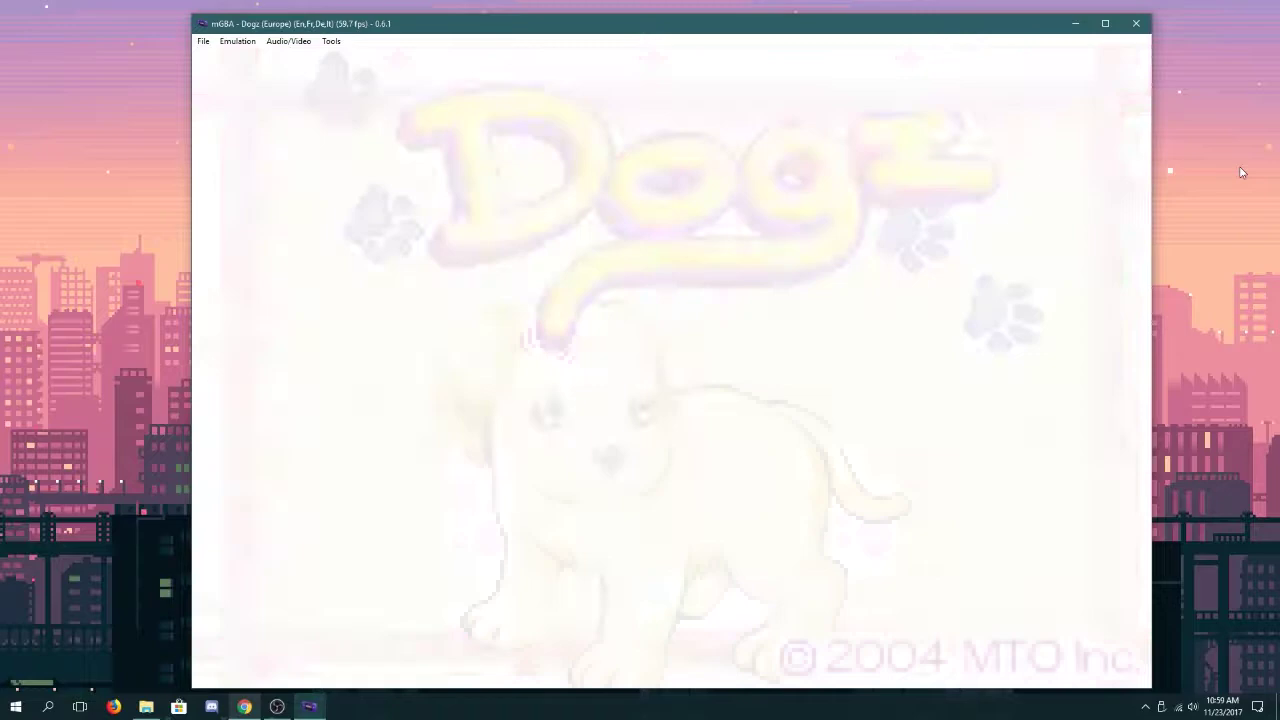
key(Down)
key(Down)
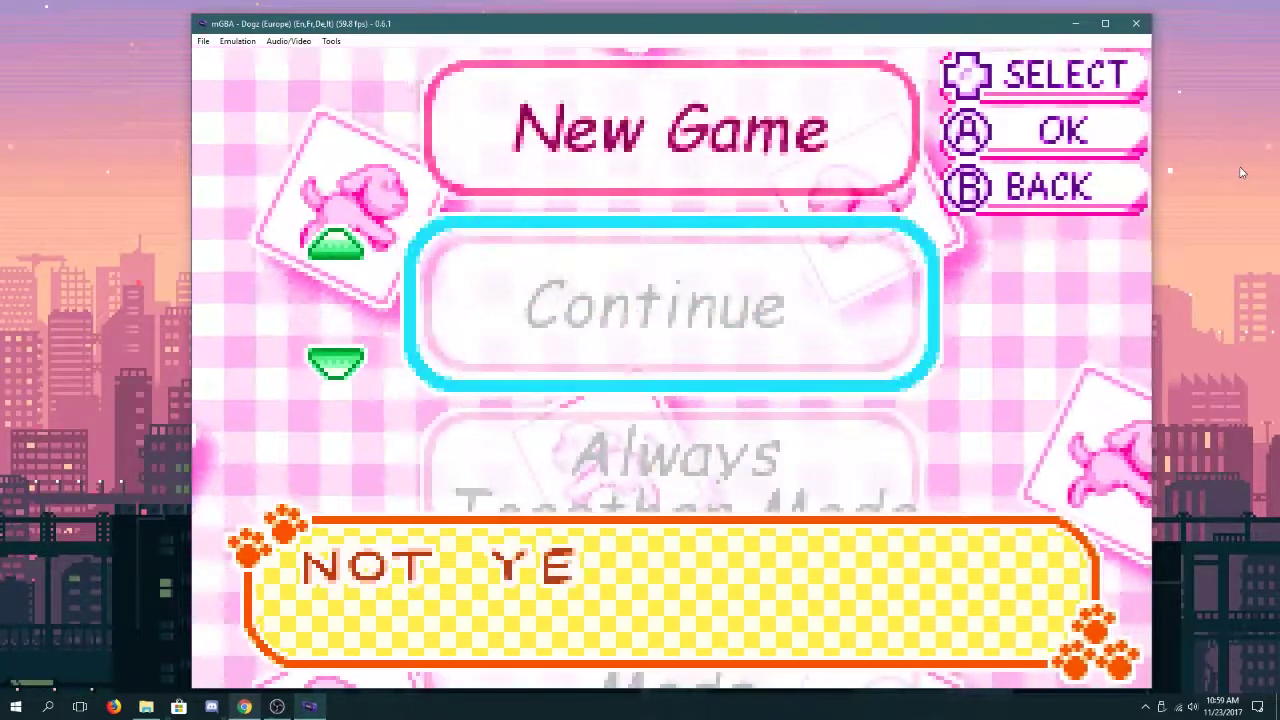
key(Up)
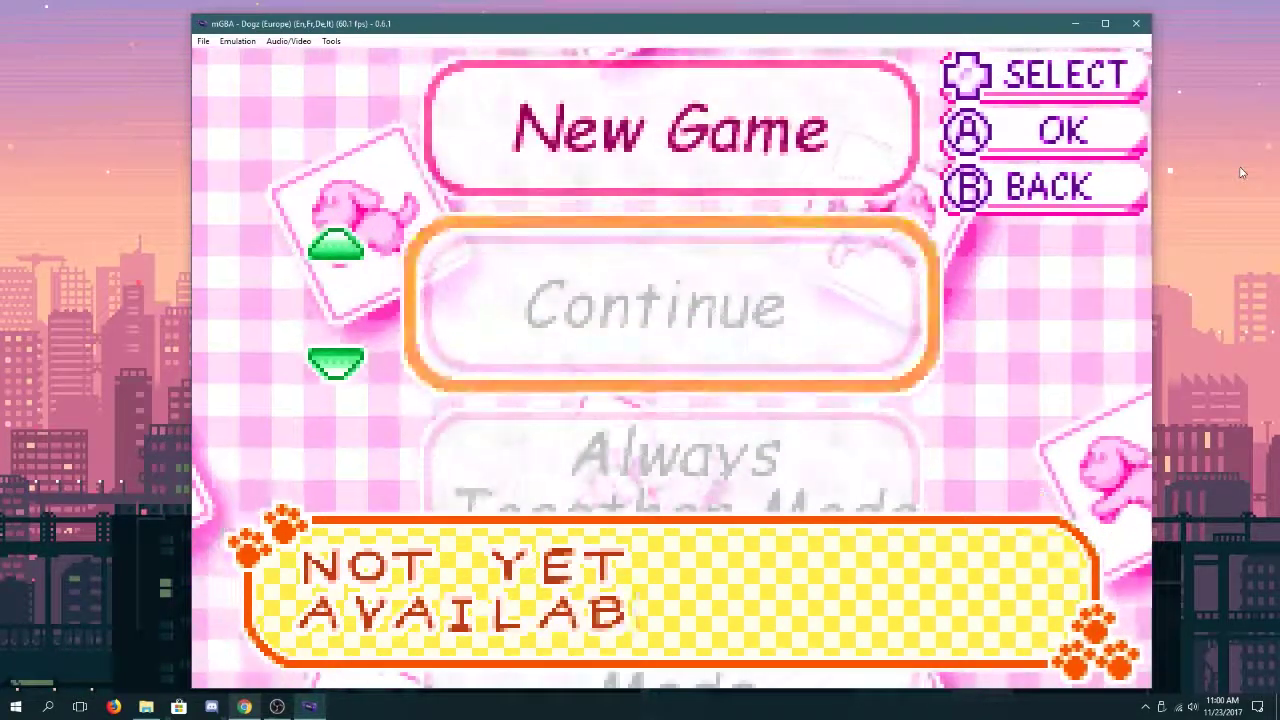
key(Up)
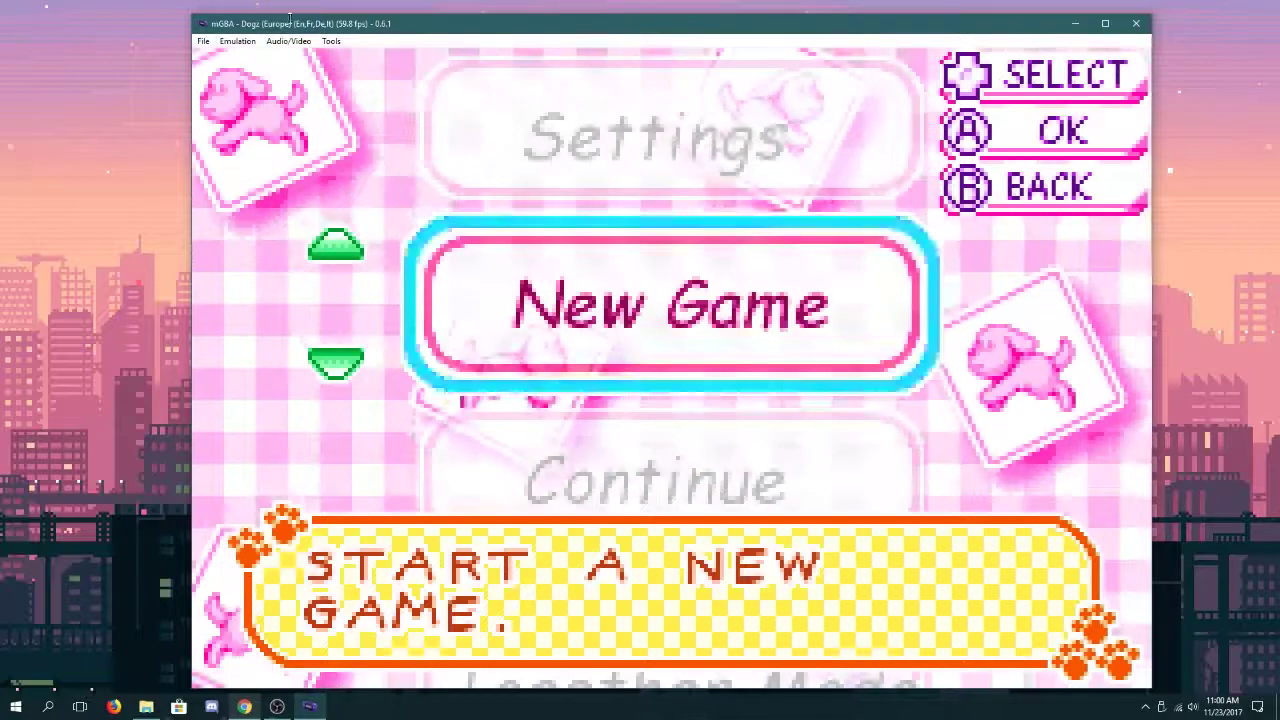
Try the 3x frame size for Dogz, return it to 6x and nudge the emulator window into place
drag(410, 32, 405, 28)
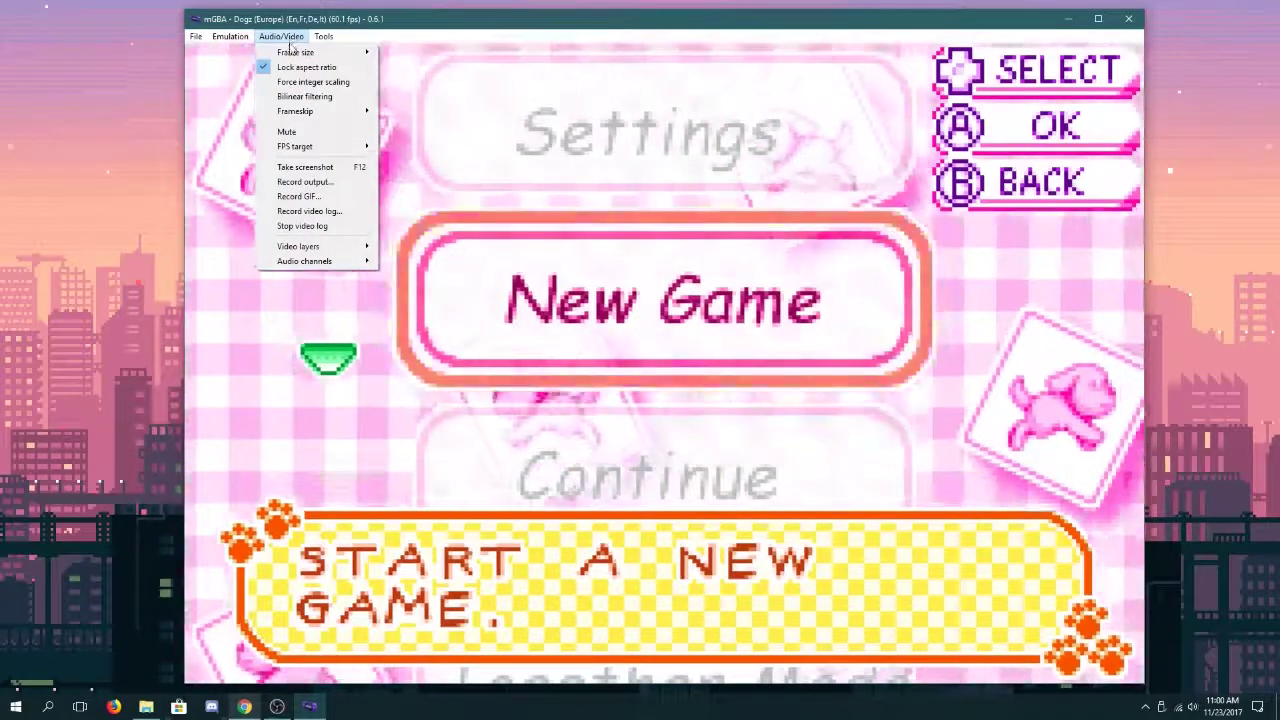
click(405, 67)
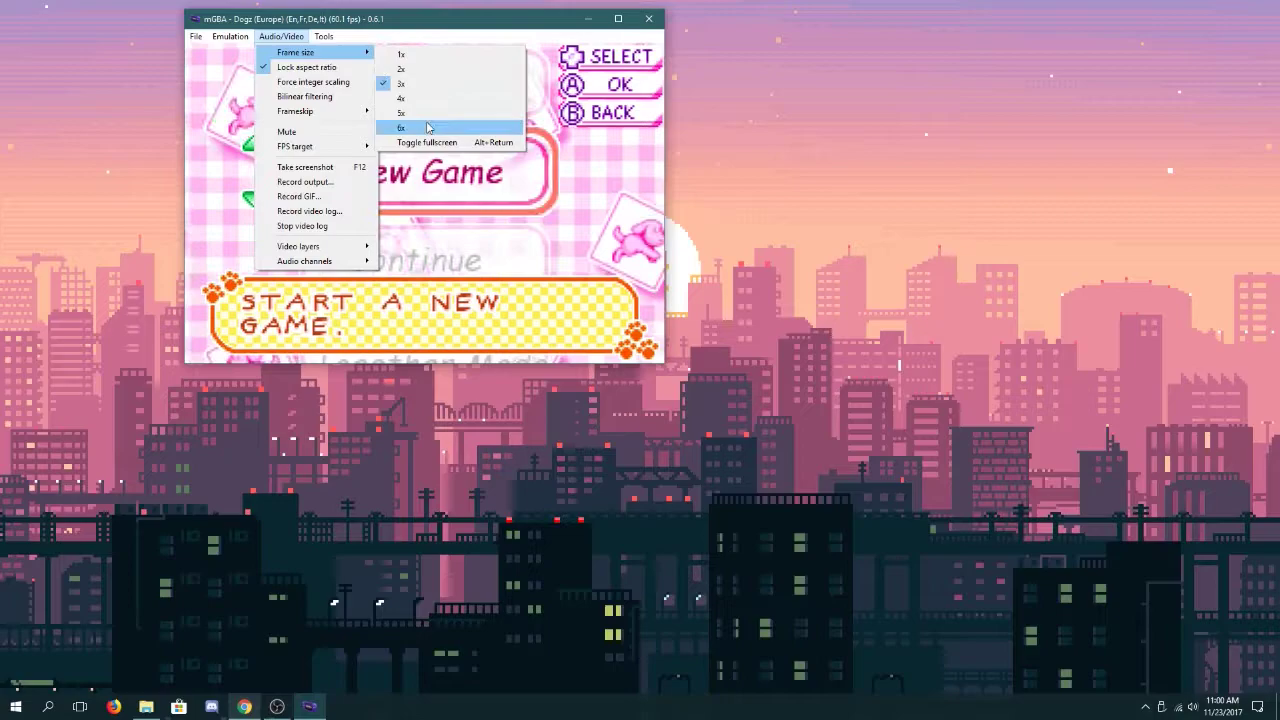
click(428, 127)
drag(393, 28, 388, 30)
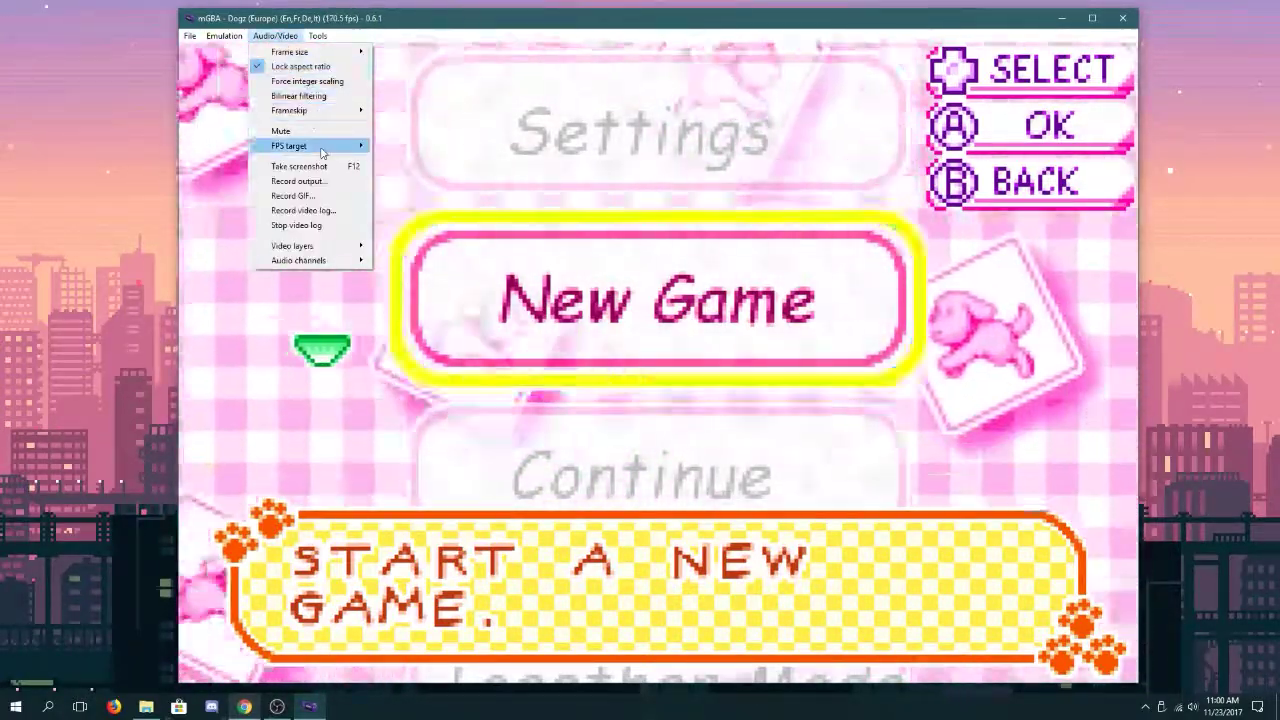
Yank the game pak from the running Dogz game and reset the emulation to return to the language selection
click(276, 37)
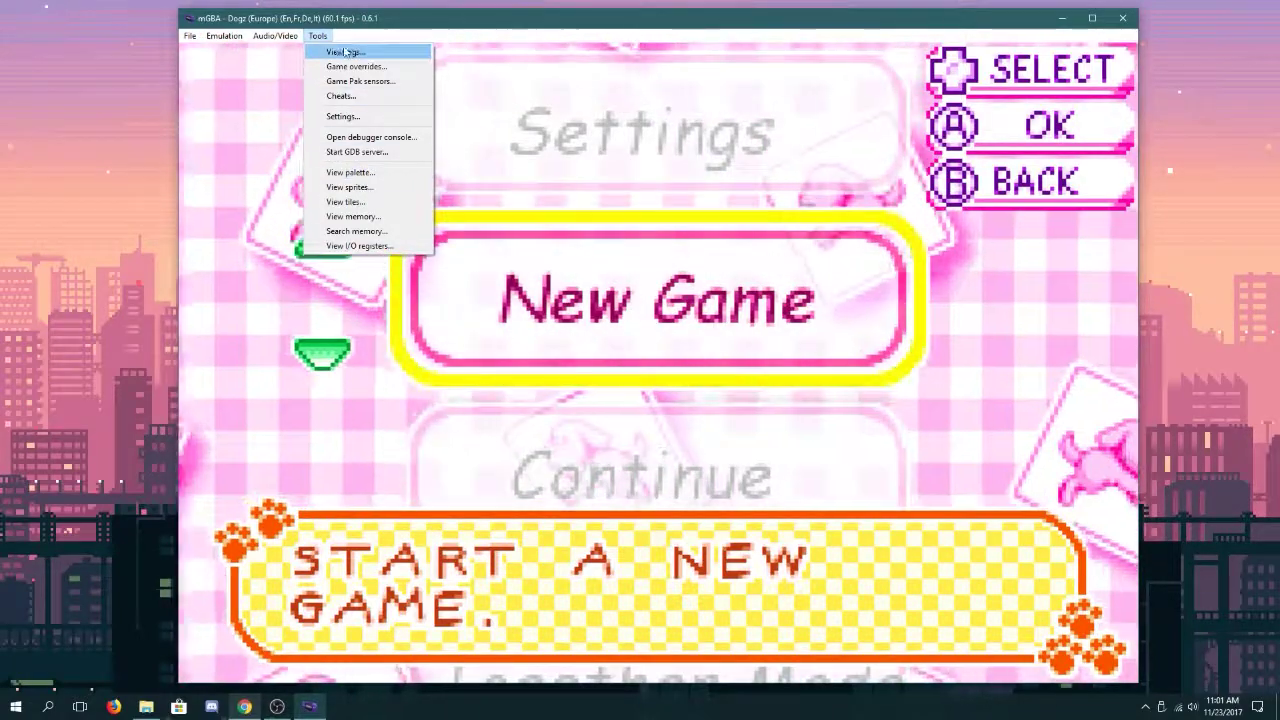
mouse_move(266, 40)
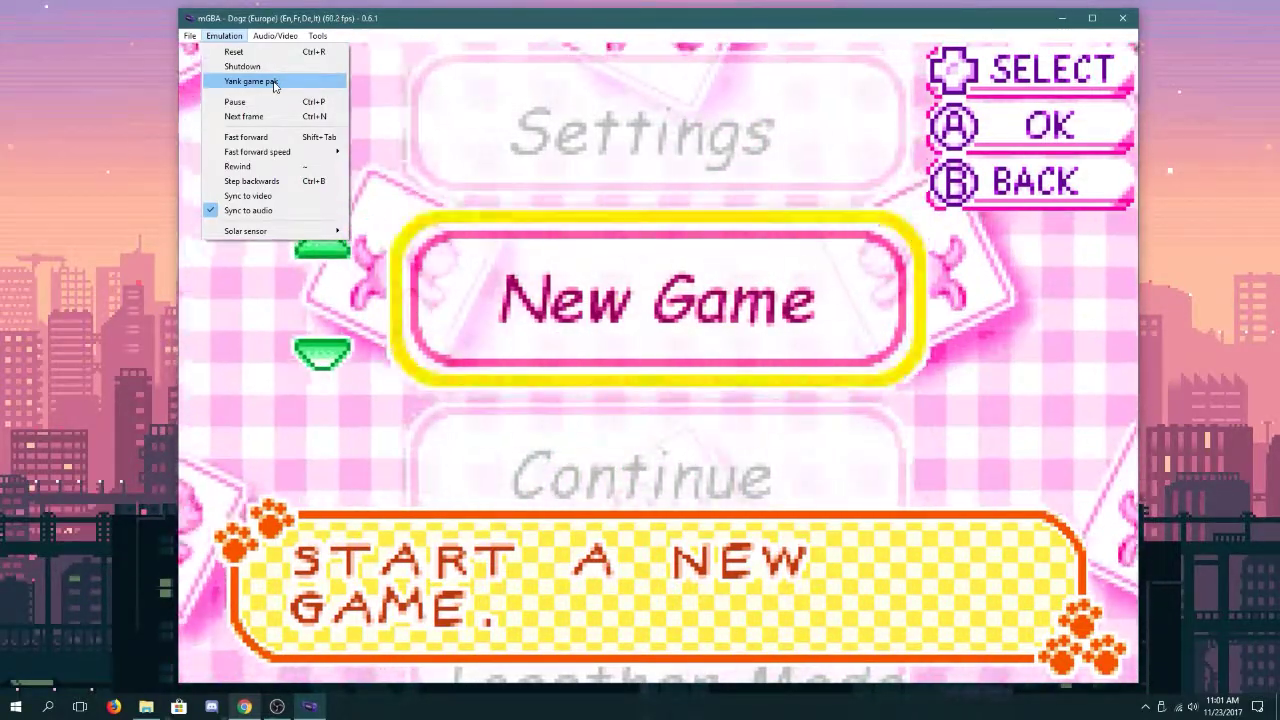
click(274, 86)
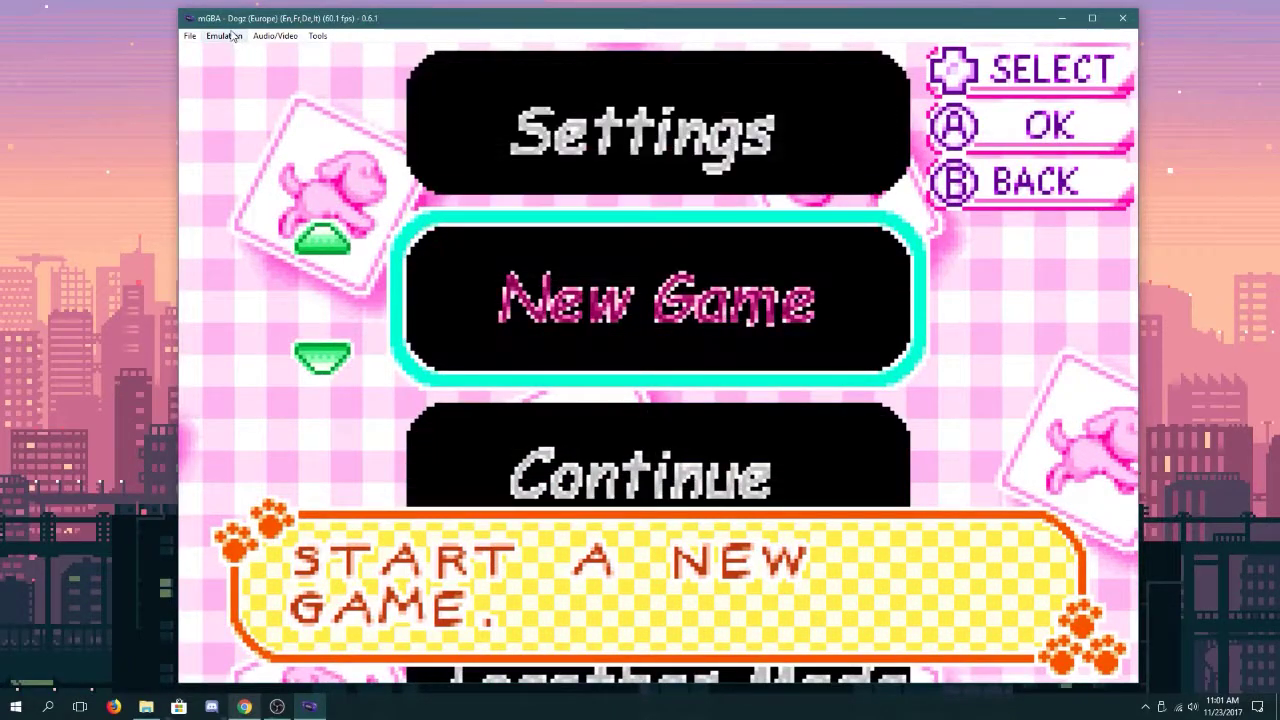
click(230, 38)
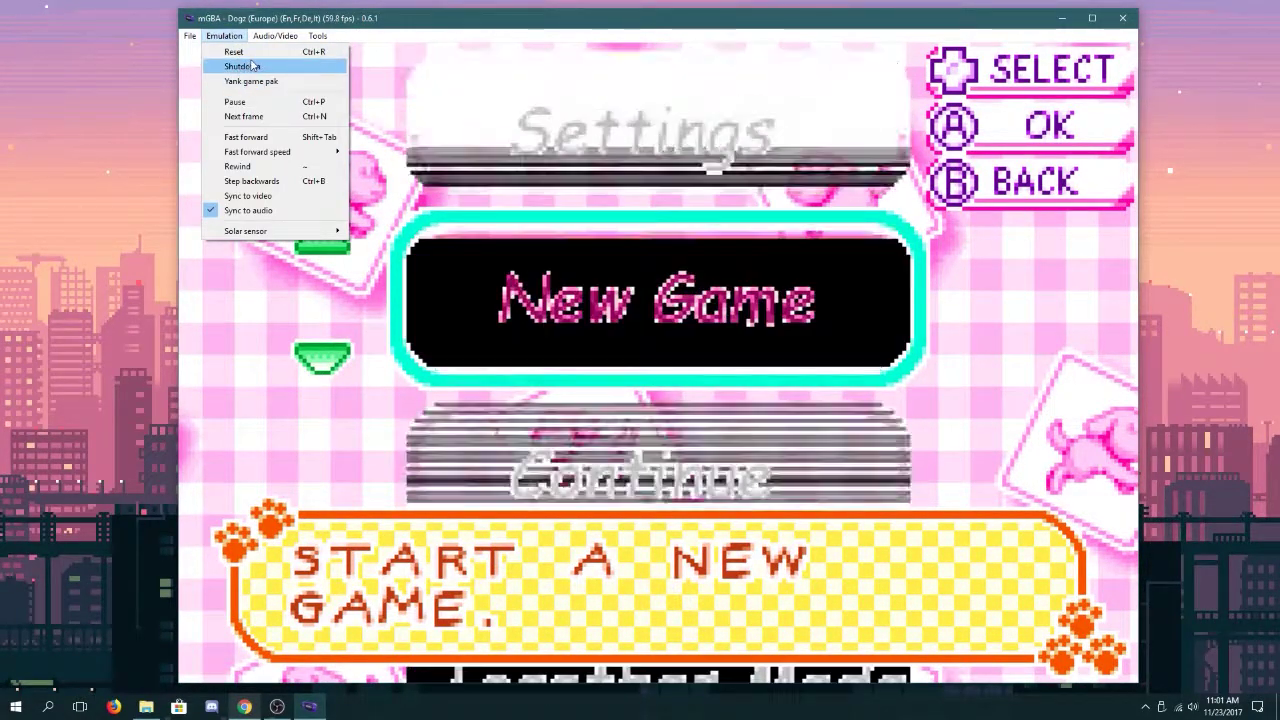
click(226, 37)
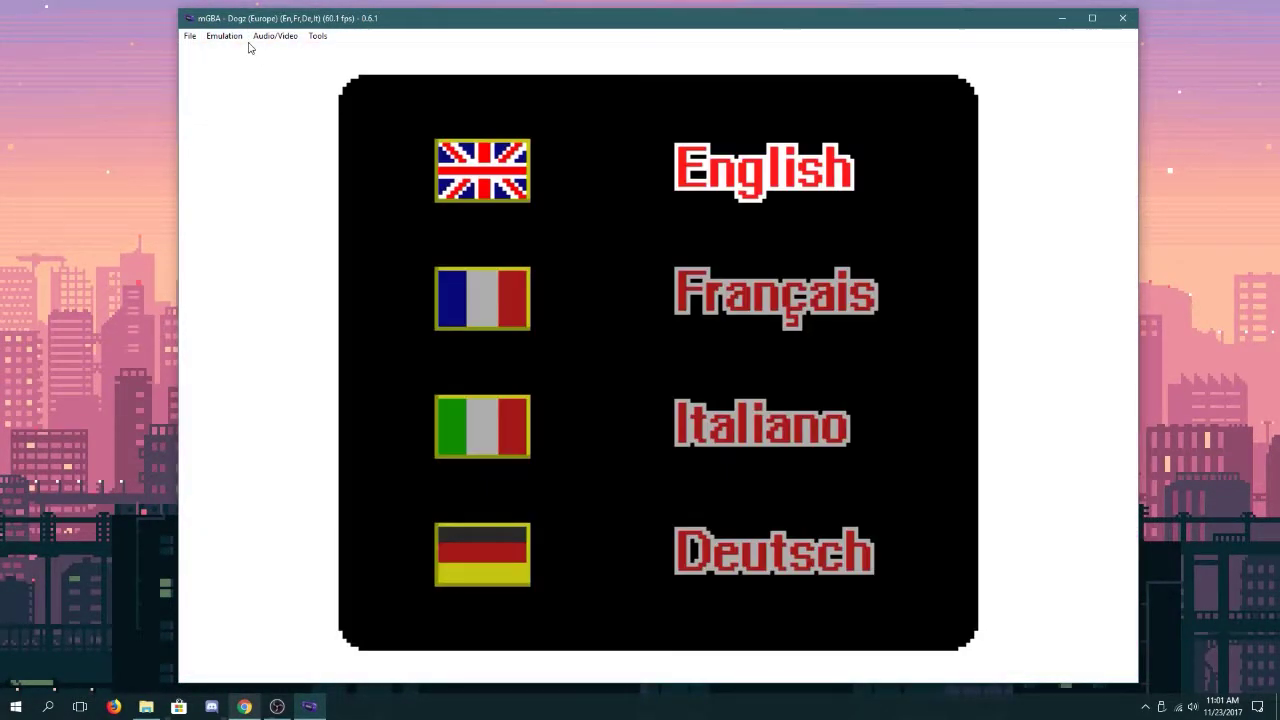
Try loading the first save-state slot and look over the save state, quick load and quick save options
key(F10)
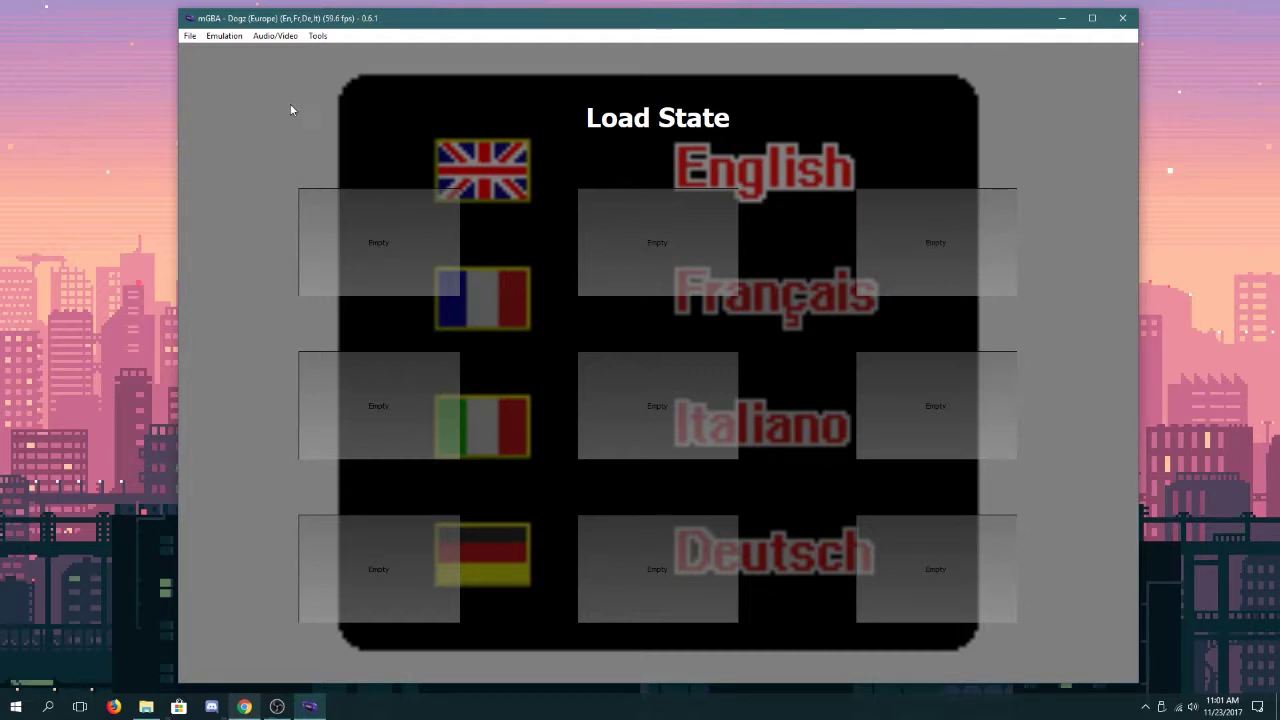
click(355, 236)
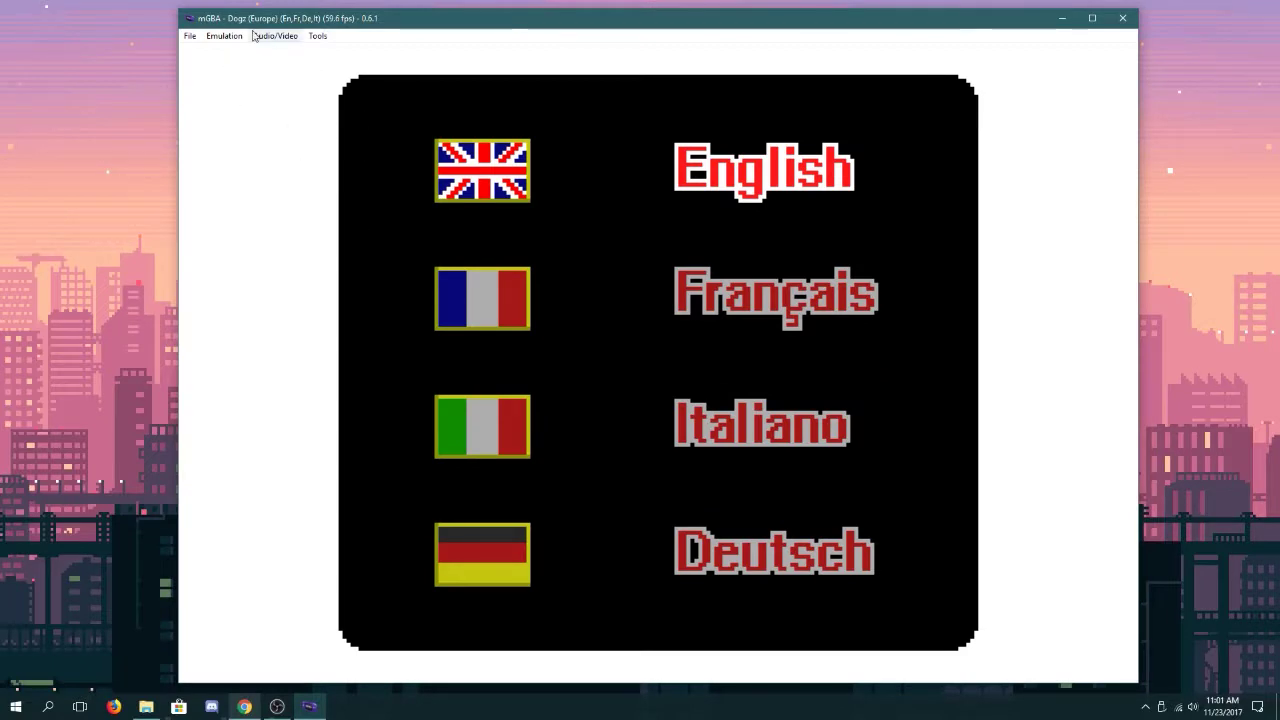
click(192, 36)
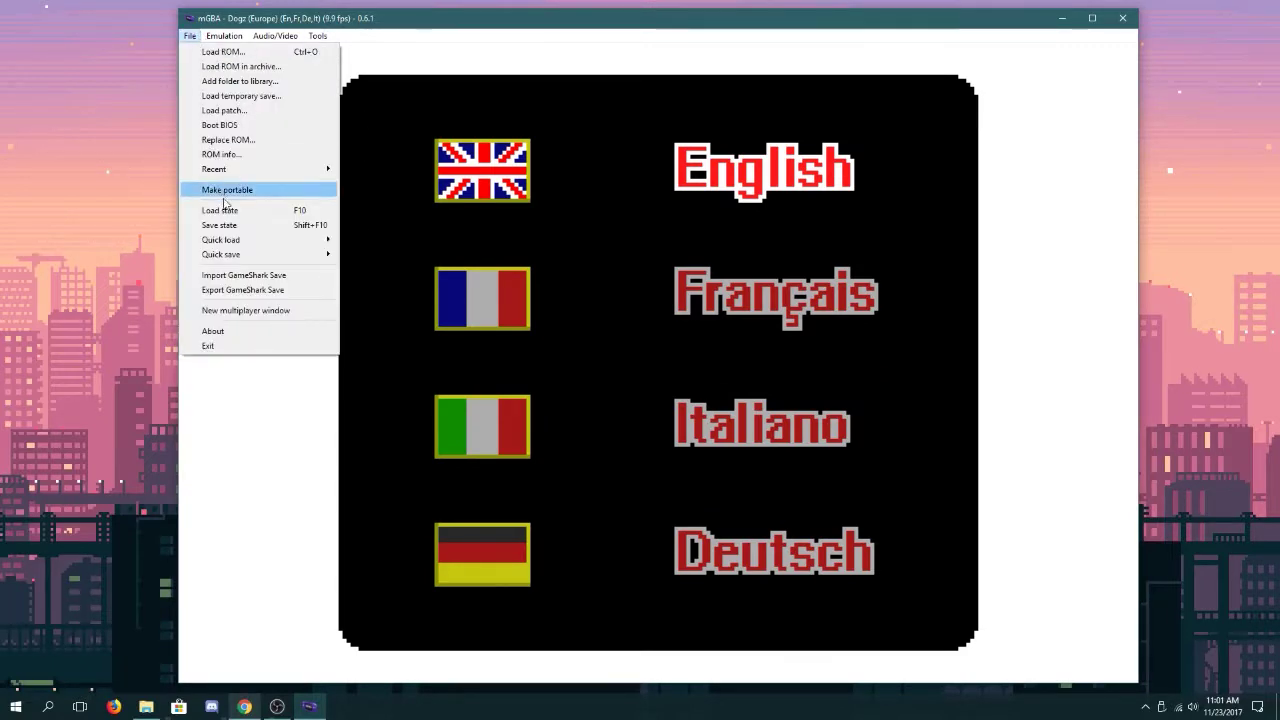
mouse_move(255, 256)
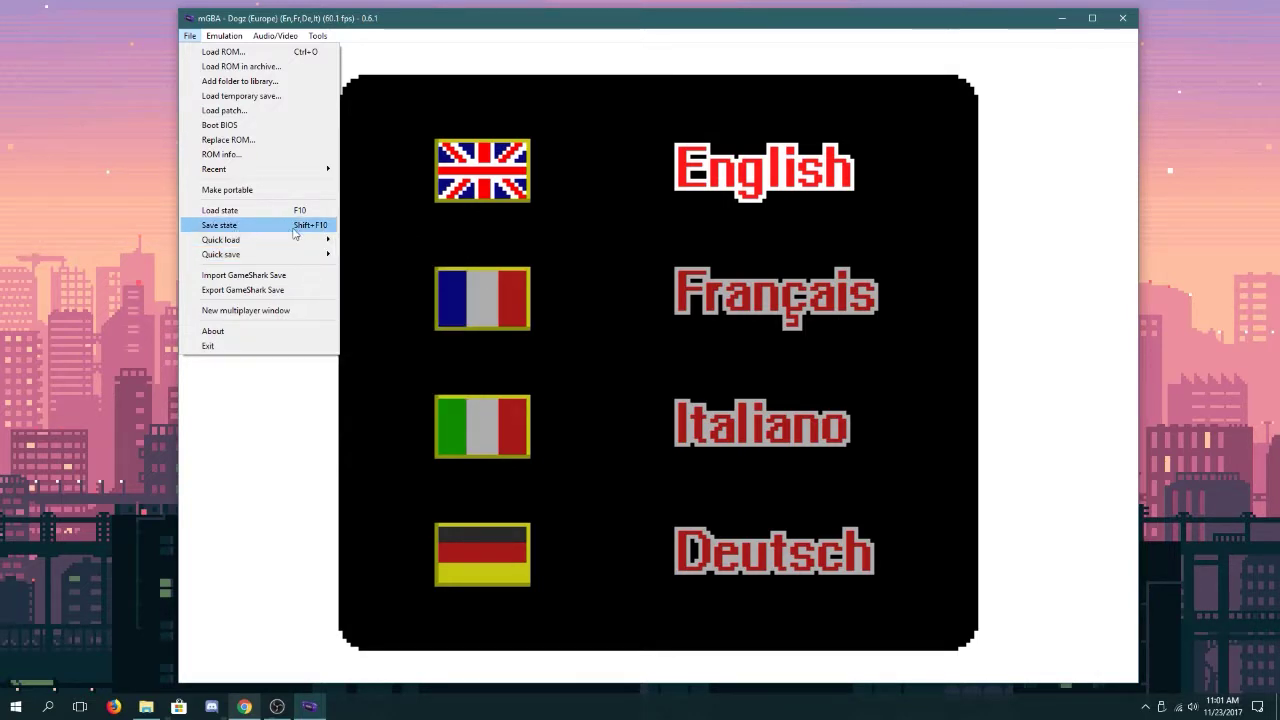
click(416, 210)
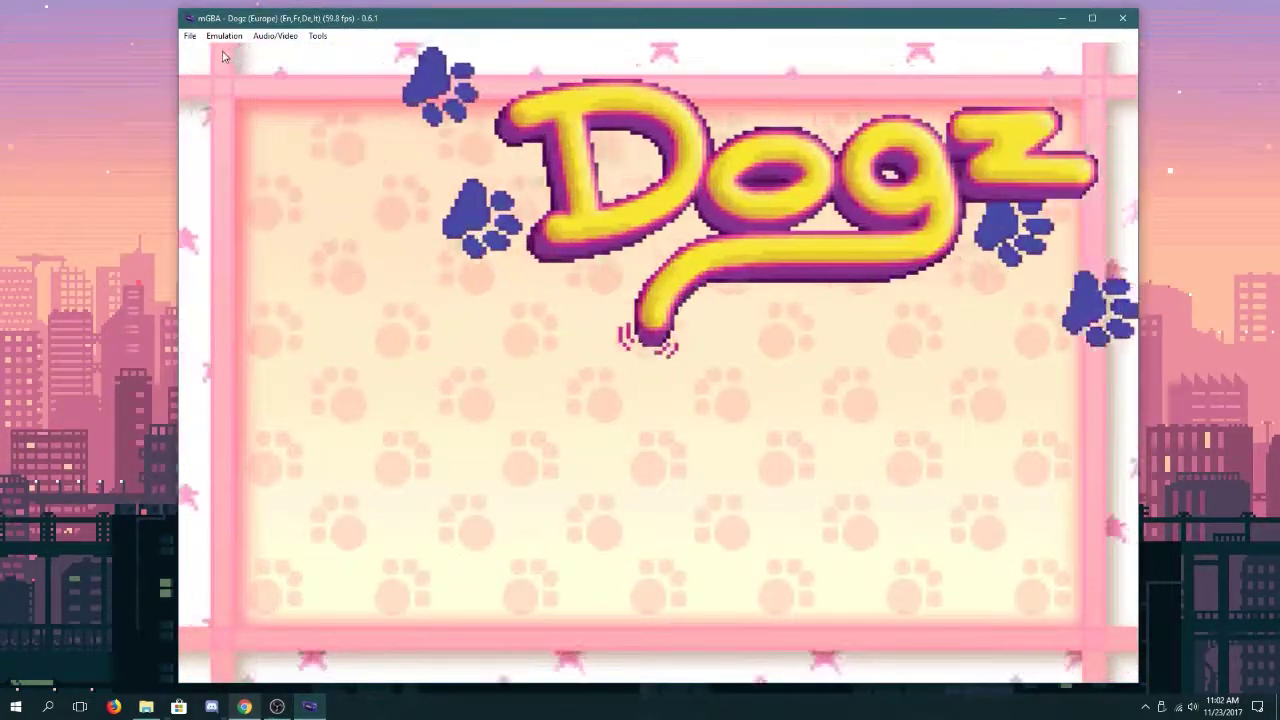
click(190, 37)
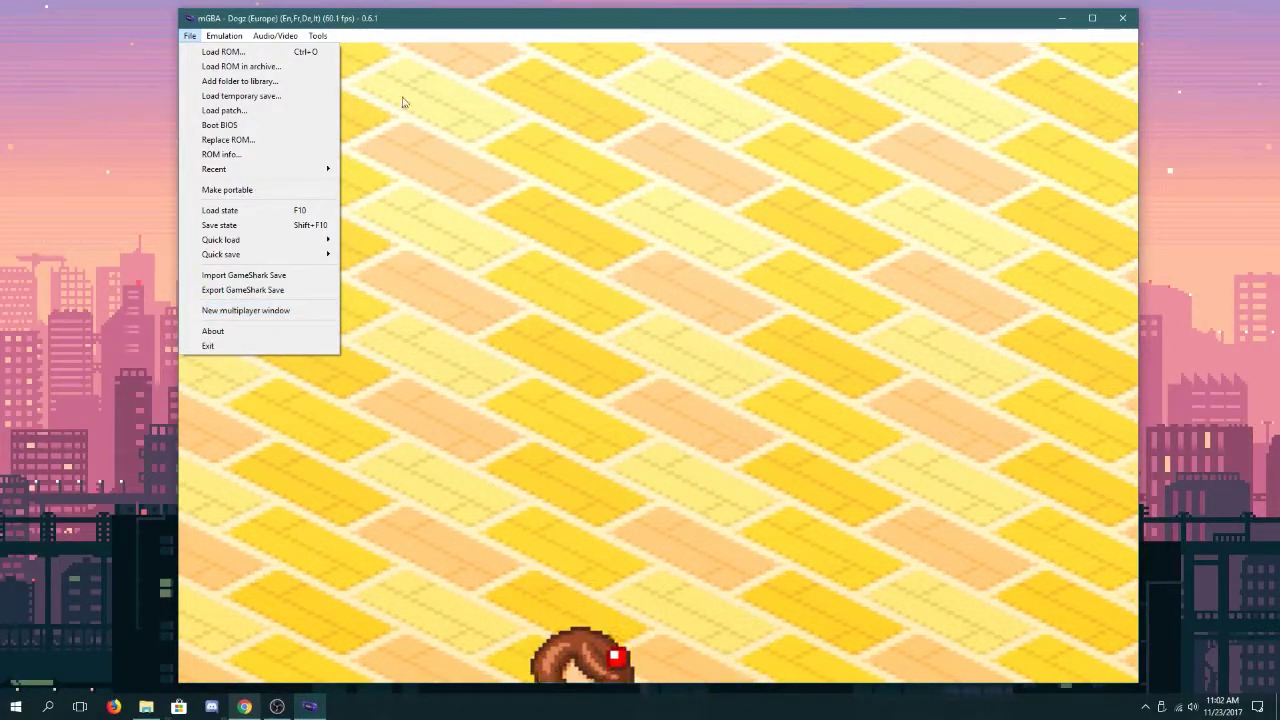
mouse_move(222, 38)
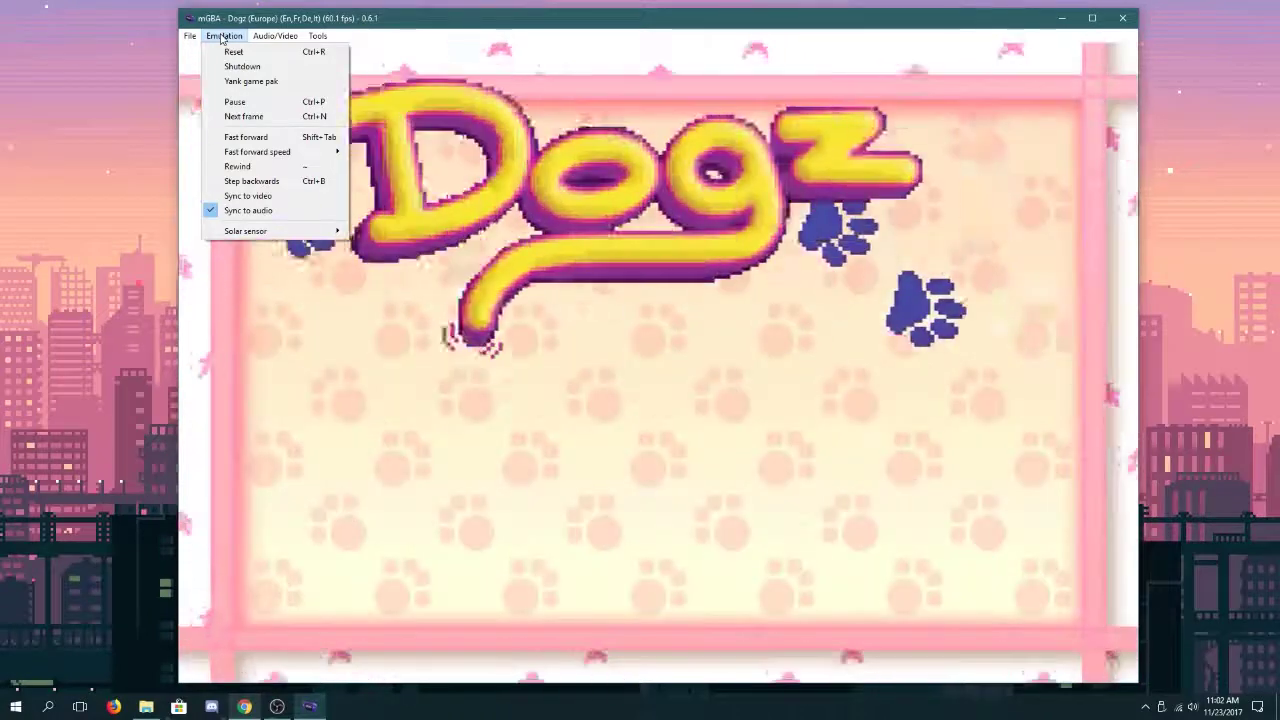
click(222, 38)
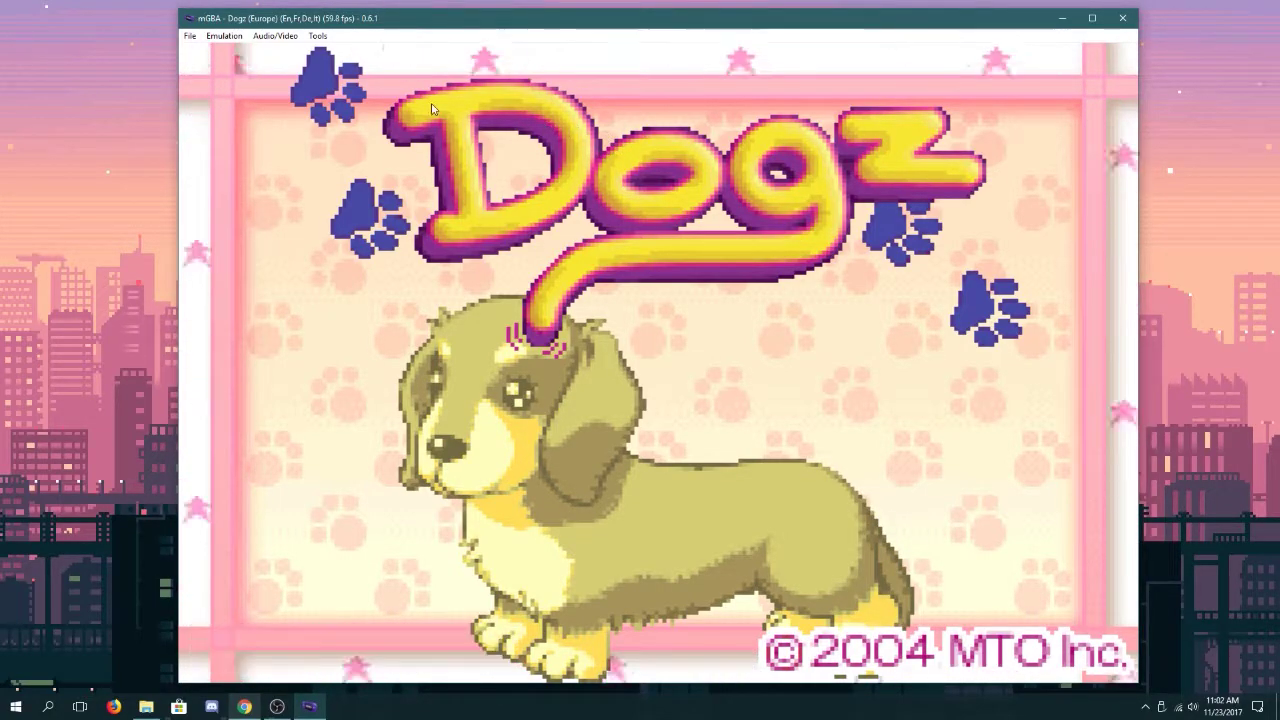
key(Return)
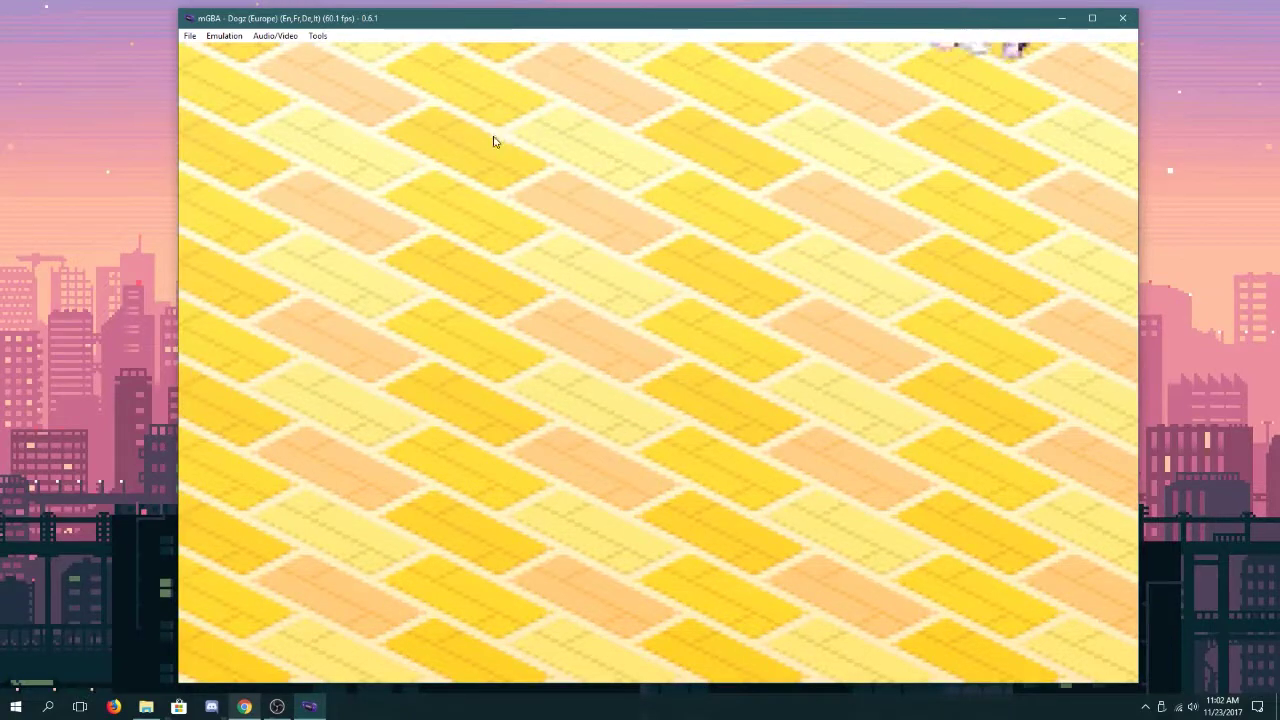